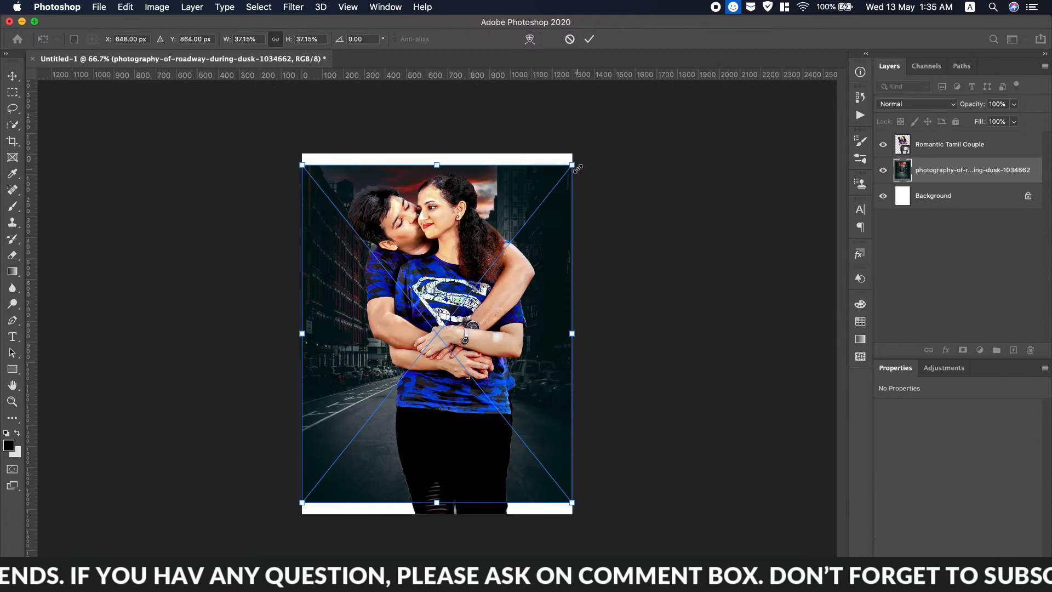
# Scale the road-at-dusk photo up to about 40.56% so it covers the canvas.
pyautogui.moveTo(302, 501); pyautogui.dragTo(289, 518)
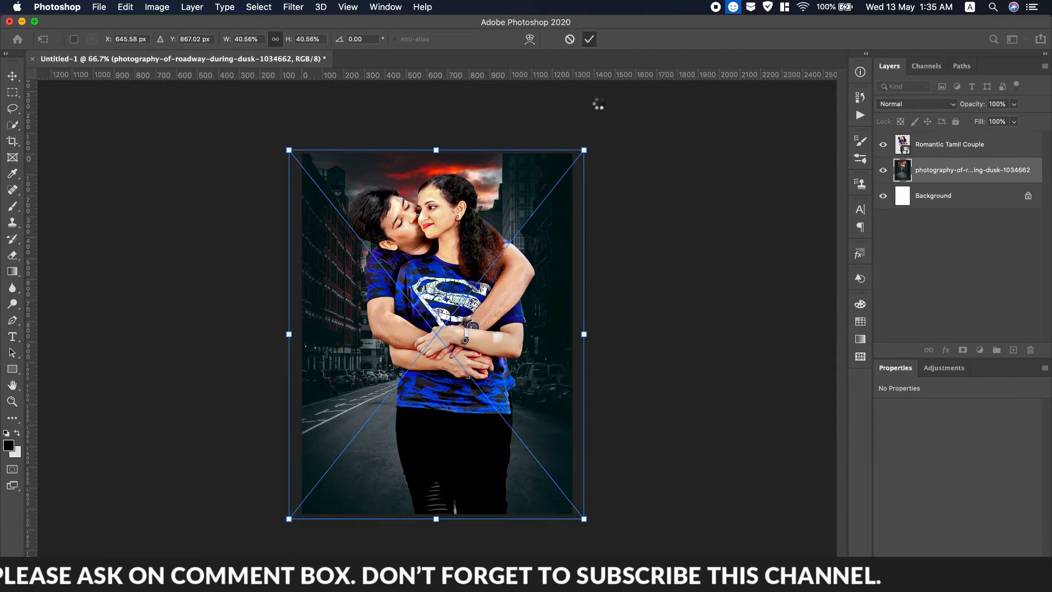
pyautogui.press('Return')
# Apply a 7.2 px Gaussian Blur to the road background photo.
pyautogui.click(292, 7)
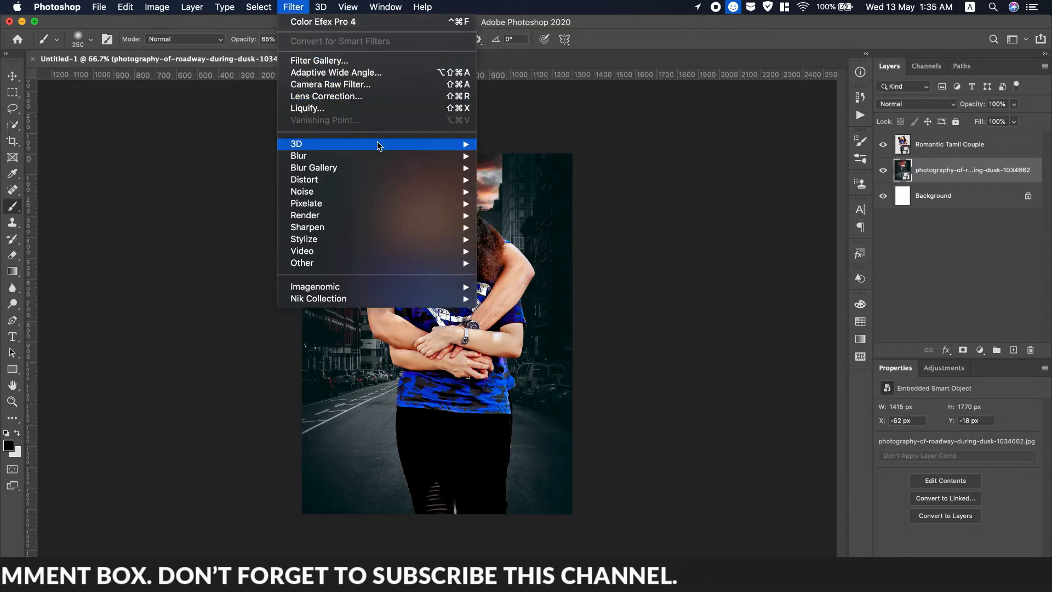
pyautogui.moveTo(300, 155)
pyautogui.click(567, 202)
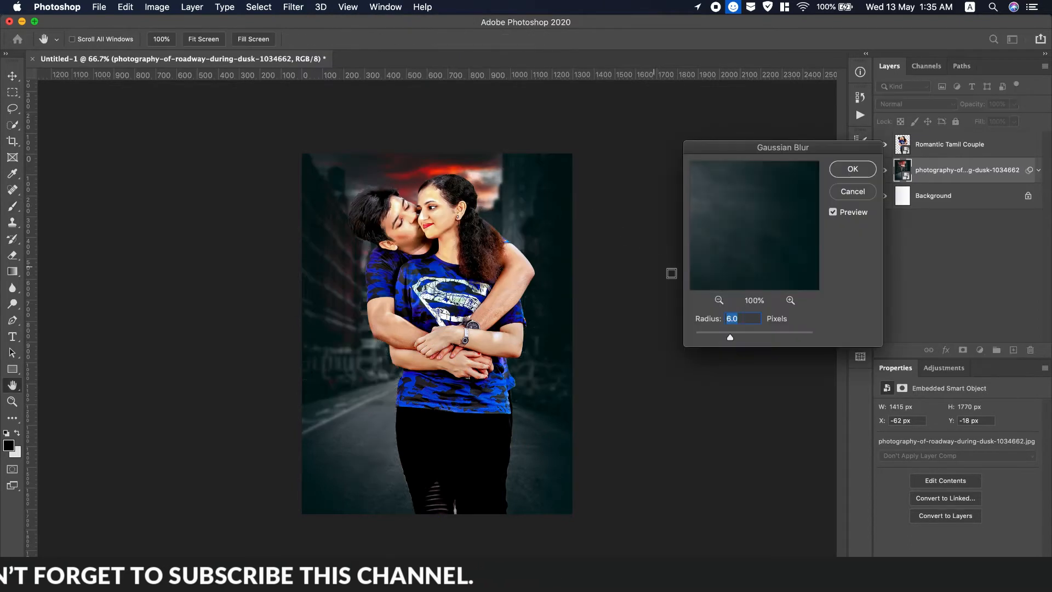
pyautogui.moveTo(729, 336); pyautogui.dragTo(734, 338)
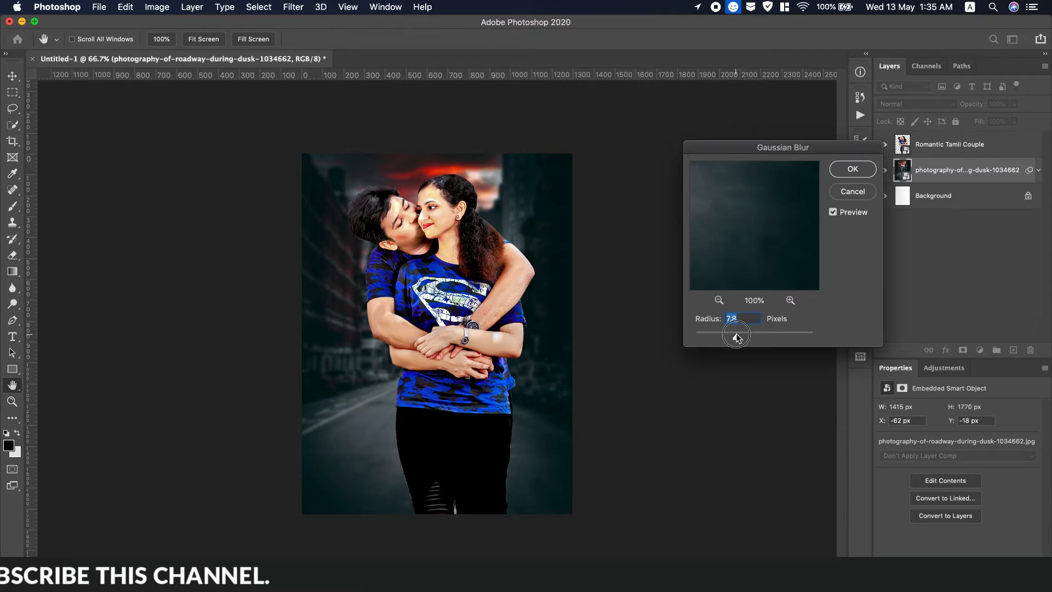
pyautogui.click(851, 170)
# Resize the Romantic Tamil Couple layer and move it lower on the poster.
pyautogui.moveTo(901, 146); pyautogui.dragTo(901, 175)
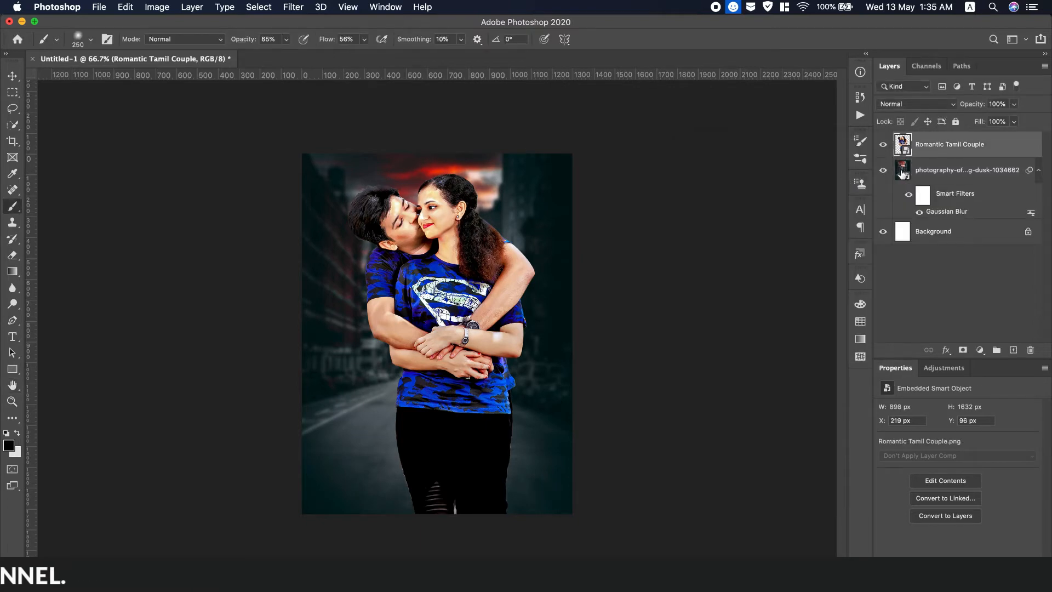
pyautogui.press('super+t')
pyautogui.moveTo(575, 155)
pyautogui.mouseDown()
pyautogui.moveTo(553, 237)
pyautogui.moveTo(514, 284)
pyautogui.moveTo(573, 171)
pyautogui.mouseUp()
pyautogui.moveTo(483, 337); pyautogui.dragTo(488, 377)
pyautogui.click(588, 38)
# Add a Color Lookup adjustment layer using the 2Strip.look LUT.
pyautogui.press('b')
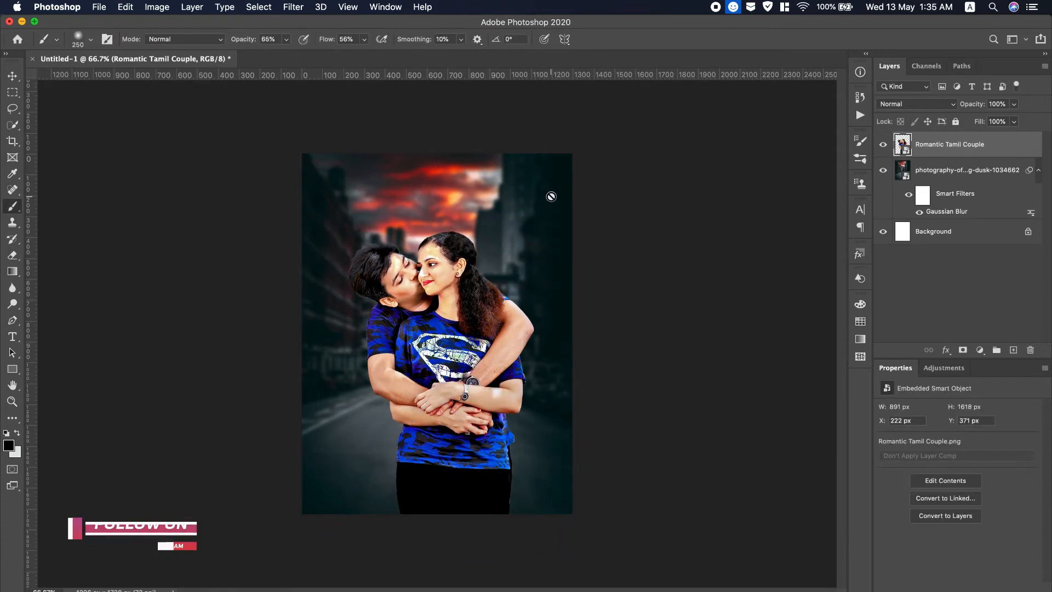
pyautogui.click(980, 350)
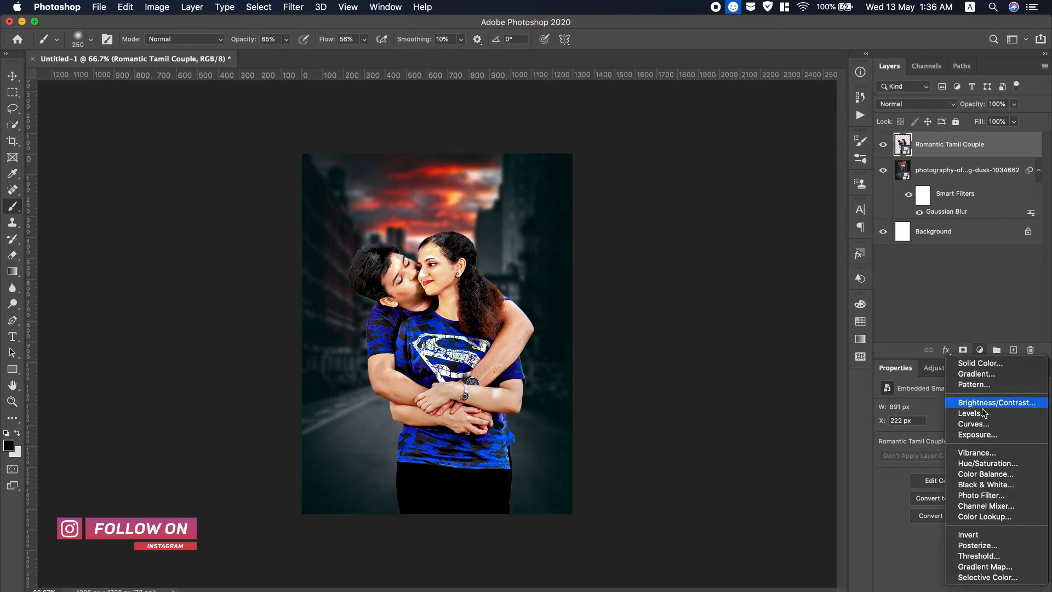
pyautogui.click(984, 516)
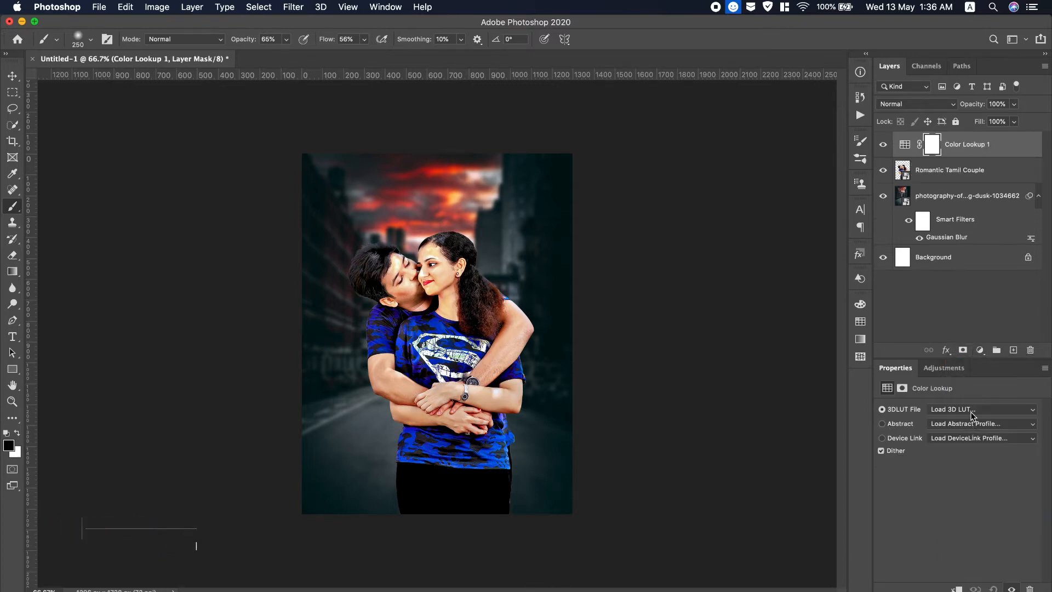
pyautogui.click(970, 411)
pyautogui.click(892, 448)
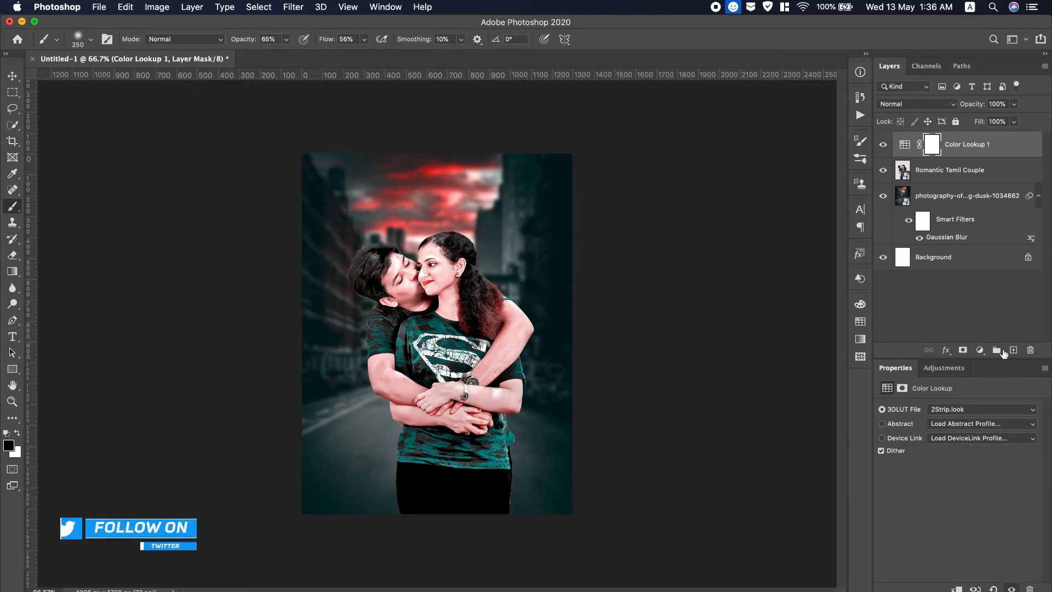
# Add a second Color Lookup with NightFromDay.CUBE and target its layer mask.
pyautogui.click(980, 350)
pyautogui.click(984, 516)
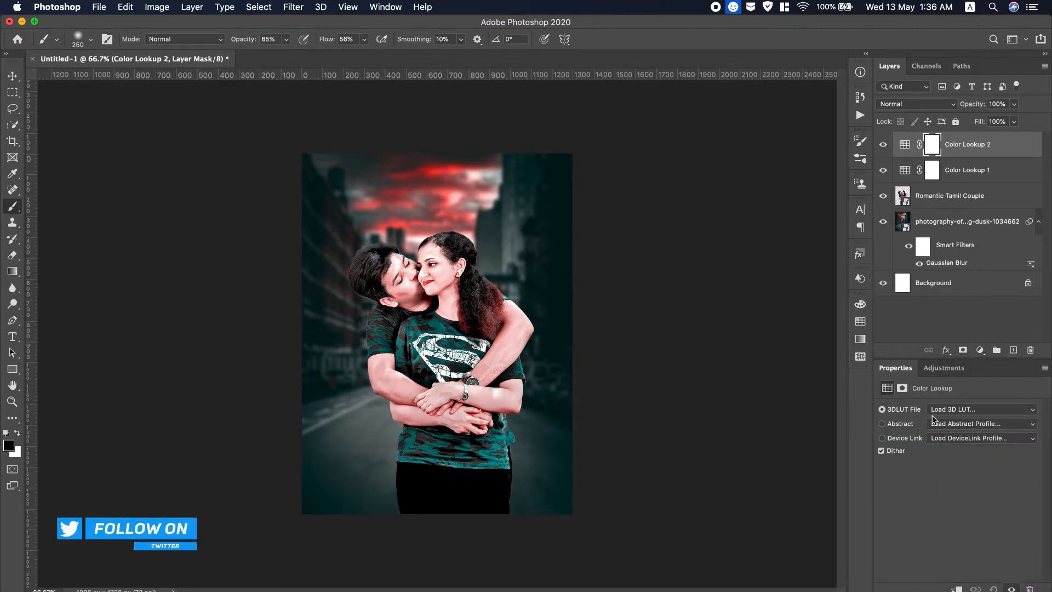
pyautogui.click(951, 410)
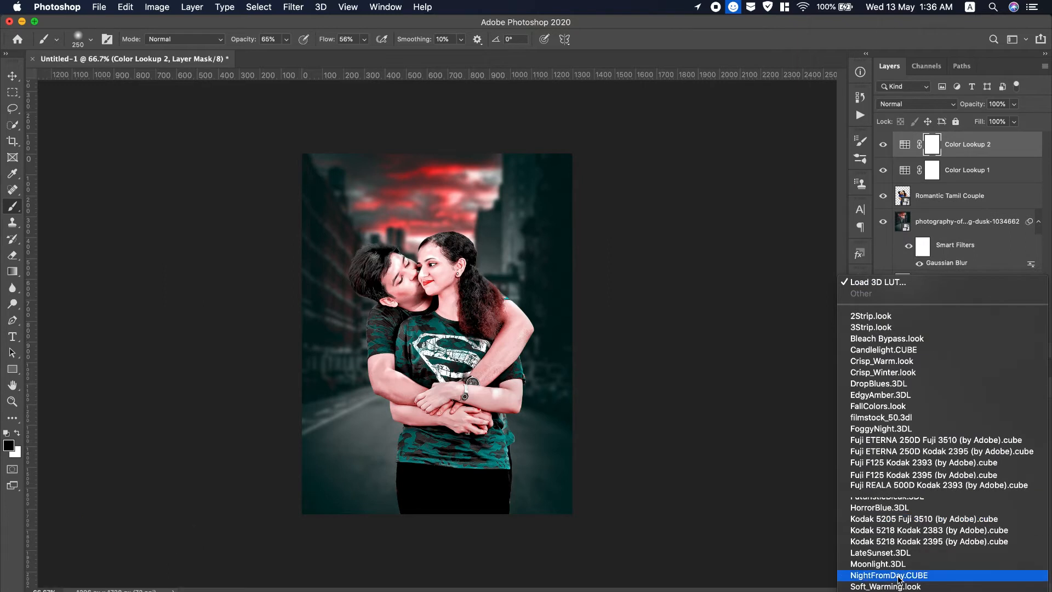
pyautogui.click(893, 570)
pyautogui.click(935, 147)
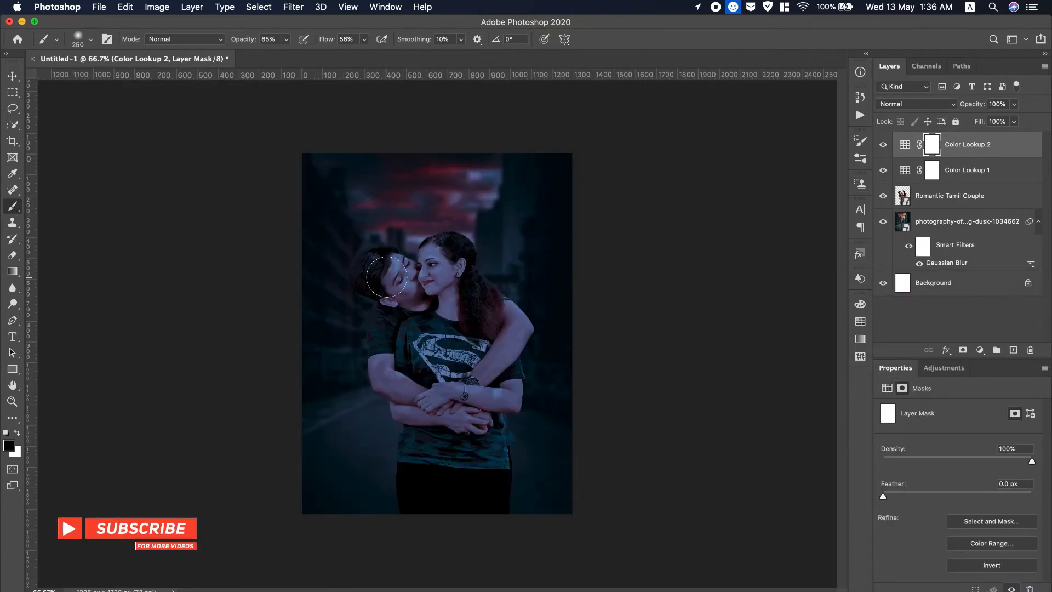
# Paint on Color Lookup 2's mask to remove the night grade from the couple.
pyautogui.moveTo(376, 265)
pyautogui.mouseDown()
pyautogui.moveTo(445, 283)
pyautogui.moveTo(442, 254)
pyautogui.moveTo(433, 259)
pyautogui.moveTo(447, 251)
pyautogui.moveTo(455, 258)
pyautogui.moveTo(443, 256)
pyautogui.moveTo(443, 279)
pyautogui.moveTo(452, 268)
pyautogui.moveTo(493, 321)
pyautogui.moveTo(447, 273)
pyautogui.moveTo(461, 337)
pyautogui.moveTo(474, 318)
pyautogui.moveTo(497, 316)
pyautogui.moveTo(505, 328)
pyautogui.moveTo(493, 356)
pyautogui.moveTo(471, 307)
pyautogui.mouseUp()
pyautogui.moveTo(378, 260)
pyautogui.mouseDown()
pyautogui.moveTo(389, 255)
pyautogui.moveTo(400, 269)
pyautogui.moveTo(451, 253)
pyautogui.mouseUp()
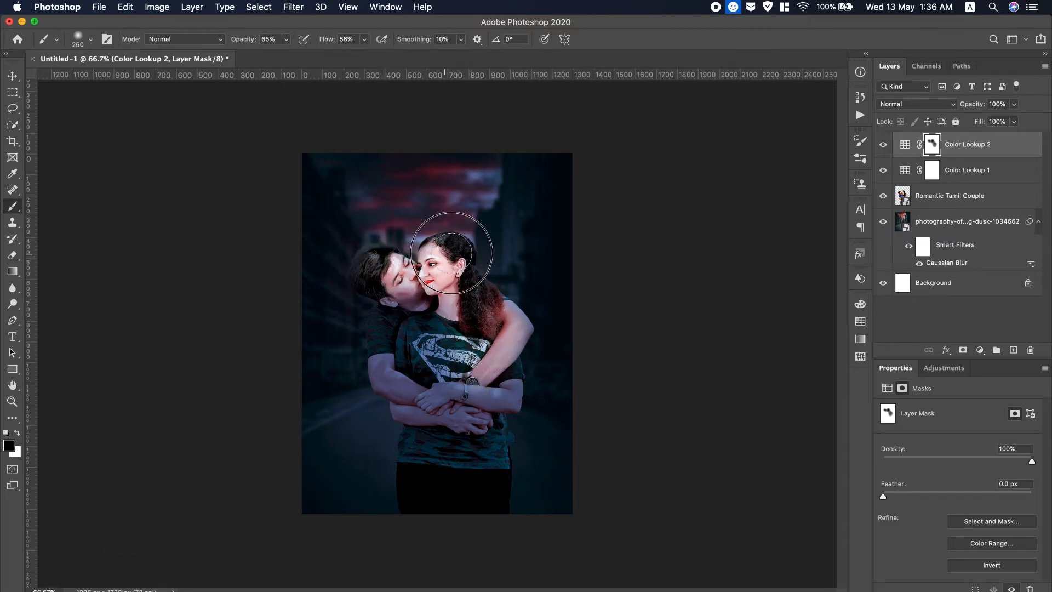
pyautogui.moveTo(369, 279)
pyautogui.mouseDown()
pyautogui.moveTo(390, 298)
pyautogui.moveTo(385, 377)
pyautogui.moveTo(386, 326)
pyautogui.moveTo(397, 363)
pyautogui.moveTo(412, 309)
pyautogui.moveTo(397, 374)
pyautogui.moveTo(405, 408)
pyautogui.moveTo(389, 379)
pyautogui.moveTo(389, 334)
pyautogui.moveTo(384, 360)
pyautogui.moveTo(405, 409)
pyautogui.moveTo(440, 418)
pyautogui.moveTo(402, 410)
pyautogui.moveTo(476, 406)
pyautogui.moveTo(459, 408)
pyautogui.moveTo(476, 379)
pyautogui.moveTo(482, 394)
pyautogui.moveTo(500, 380)
pyautogui.moveTo(500, 356)
pyautogui.moveTo(501, 388)
pyautogui.moveTo(509, 326)
pyautogui.moveTo(464, 300)
pyautogui.mouseUp()
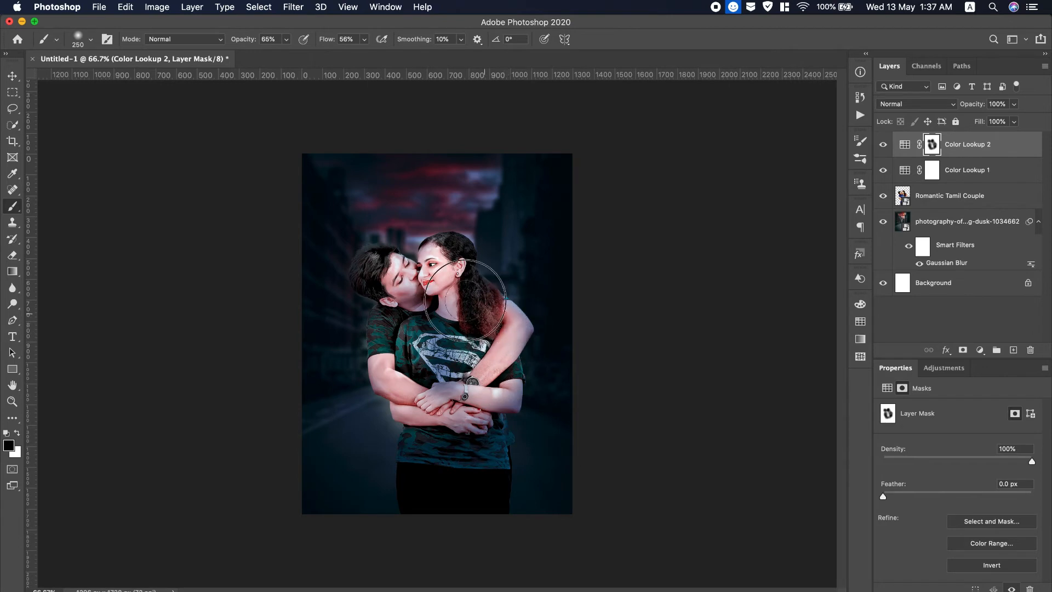
pyautogui.moveTo(446, 259)
pyautogui.mouseDown()
pyautogui.moveTo(430, 277)
pyautogui.moveTo(388, 275)
pyautogui.moveTo(441, 330)
pyautogui.moveTo(412, 325)
pyautogui.moveTo(436, 320)
pyautogui.moveTo(442, 368)
pyautogui.moveTo(451, 342)
pyautogui.moveTo(427, 347)
pyautogui.moveTo(441, 460)
pyautogui.moveTo(424, 433)
pyautogui.moveTo(445, 425)
pyautogui.moveTo(470, 434)
pyautogui.moveTo(478, 407)
pyautogui.moveTo(484, 439)
pyautogui.moveTo(482, 403)
pyautogui.moveTo(478, 393)
pyautogui.moveTo(422, 438)
pyautogui.moveTo(423, 377)
pyautogui.moveTo(408, 334)
pyautogui.moveTo(403, 345)
pyautogui.moveTo(419, 338)
pyautogui.moveTo(408, 295)
pyautogui.moveTo(386, 284)
pyautogui.moveTo(440, 436)
pyautogui.moveTo(461, 400)
pyautogui.mouseUp()
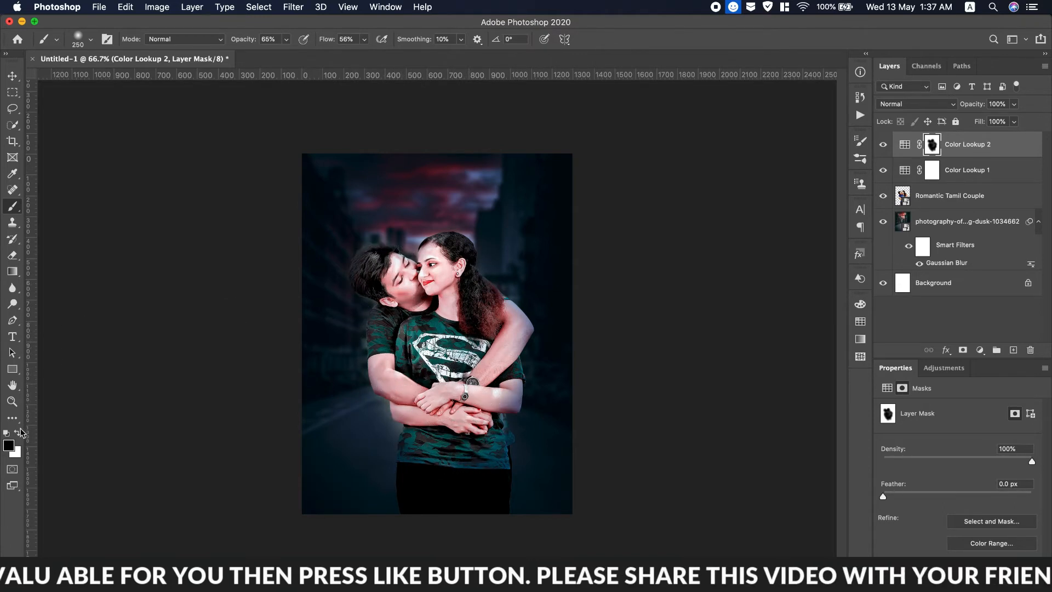
pyautogui.moveTo(378, 436); pyautogui.dragTo(361, 404)
pyautogui.moveTo(341, 359); pyautogui.dragTo(353, 310)
pyautogui.moveTo(337, 246)
pyautogui.mouseDown()
pyautogui.moveTo(373, 213)
pyautogui.moveTo(362, 229)
pyautogui.mouseUp()
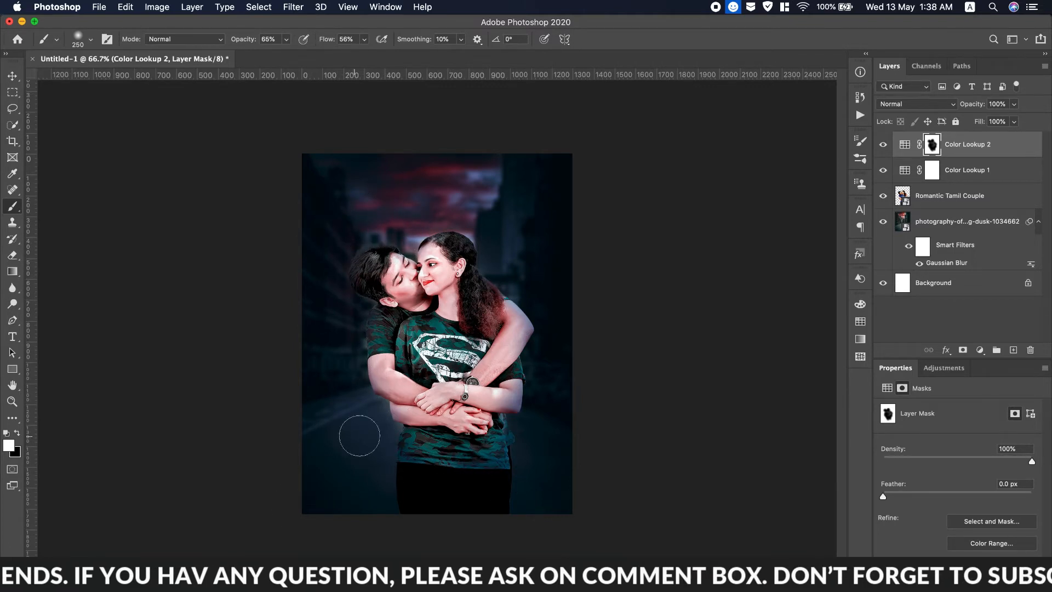
pyautogui.moveTo(368, 418); pyautogui.dragTo(397, 439)
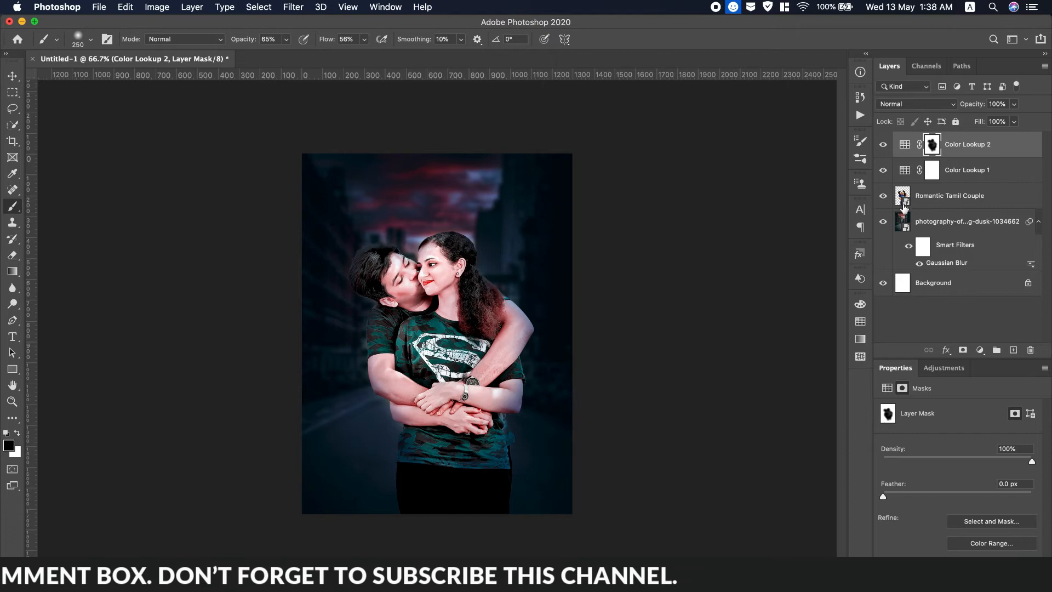
# Drag the credits PNG from Documents > Movie Credit onto the poster.
pyautogui.click(99, 8)
pyautogui.press('super+Tab')
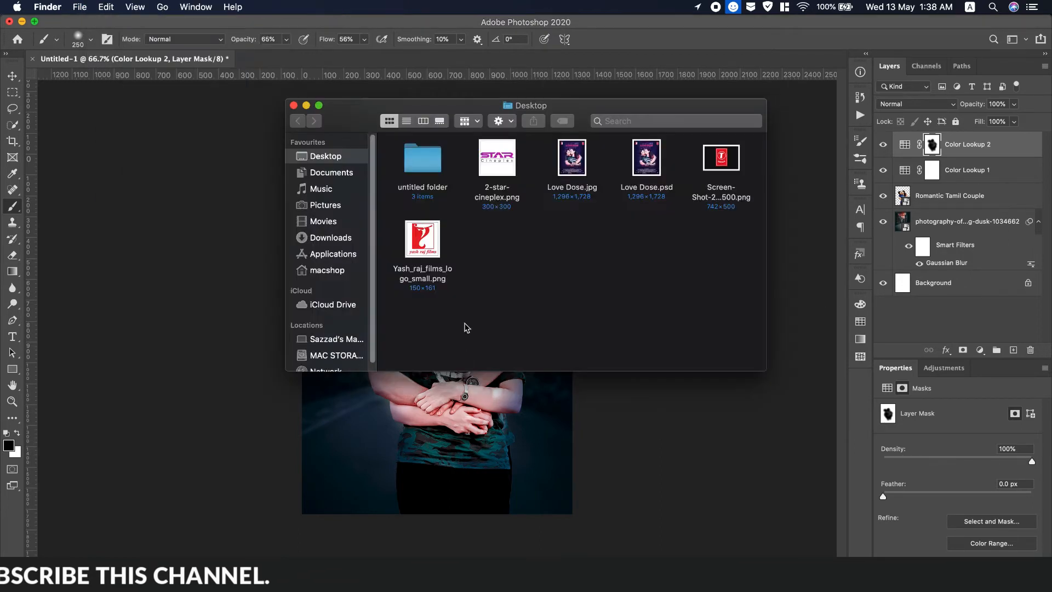
pyautogui.click(329, 173)
pyautogui.doubleClick(529, 171)
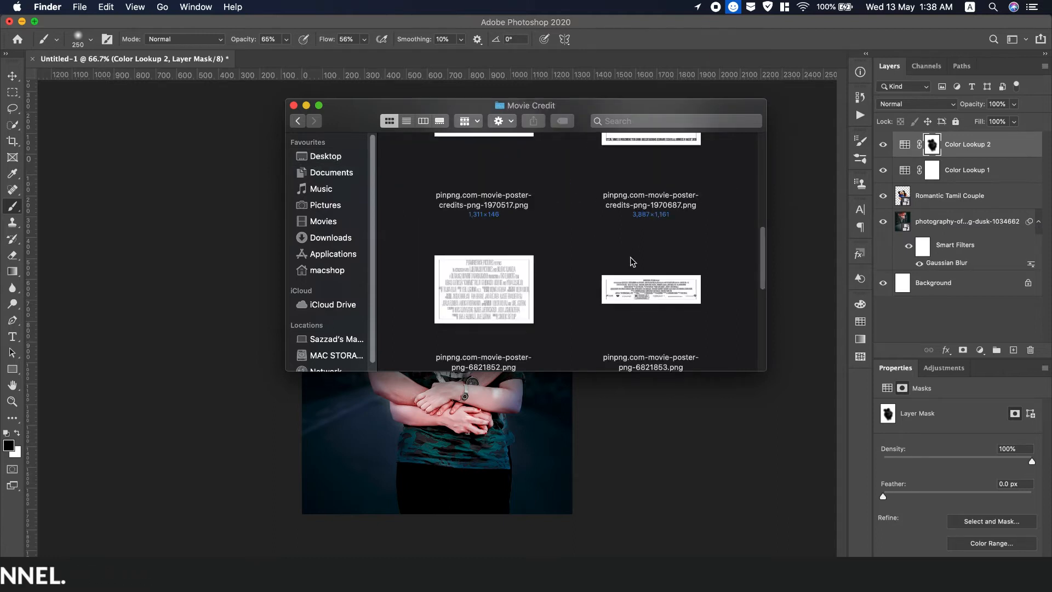
pyautogui.moveTo(636, 284); pyautogui.dragTo(410, 419)
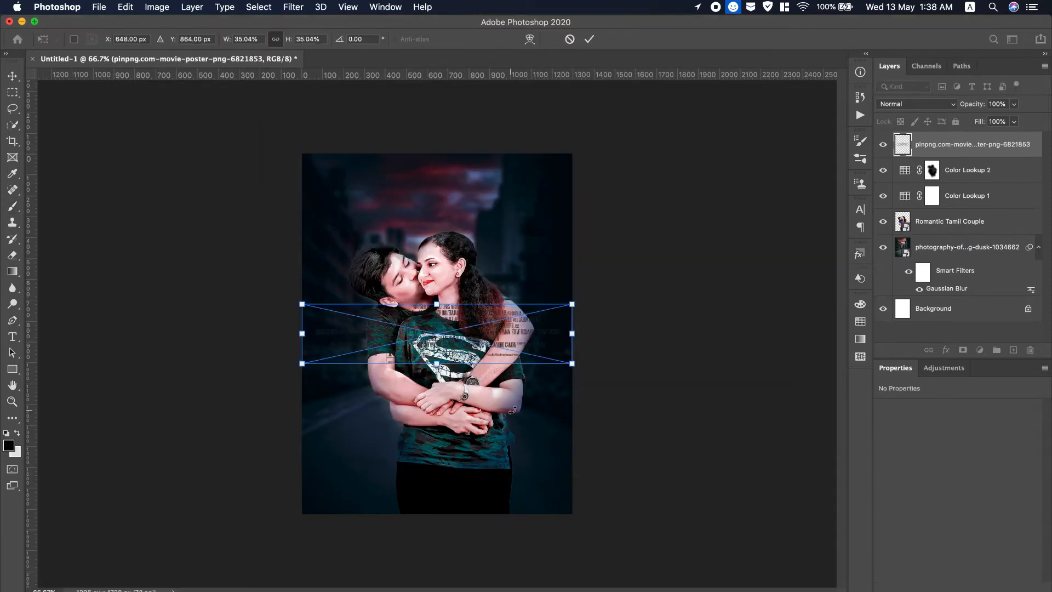
# Move the credits block to the poster's bottom and shrink it to about 30%.
pyautogui.moveTo(531, 337); pyautogui.dragTo(542, 478)
pyautogui.moveTo(569, 511); pyautogui.dragTo(536, 485)
pyautogui.click(589, 40)
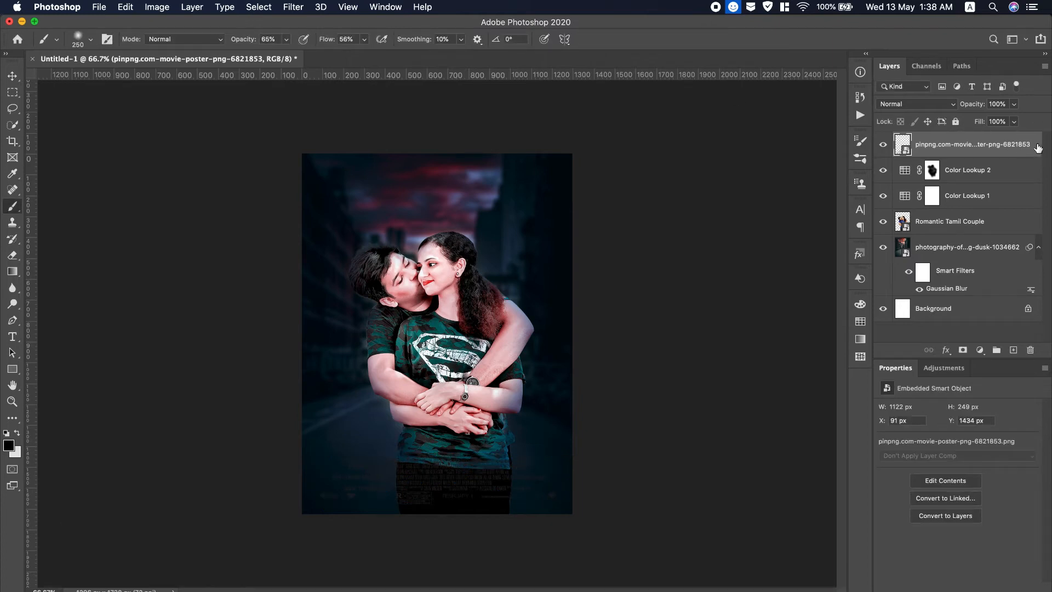
# Give the credits layer a white Color Overlay layer style.
pyautogui.doubleClick(1037, 148)
pyautogui.click(601, 248)
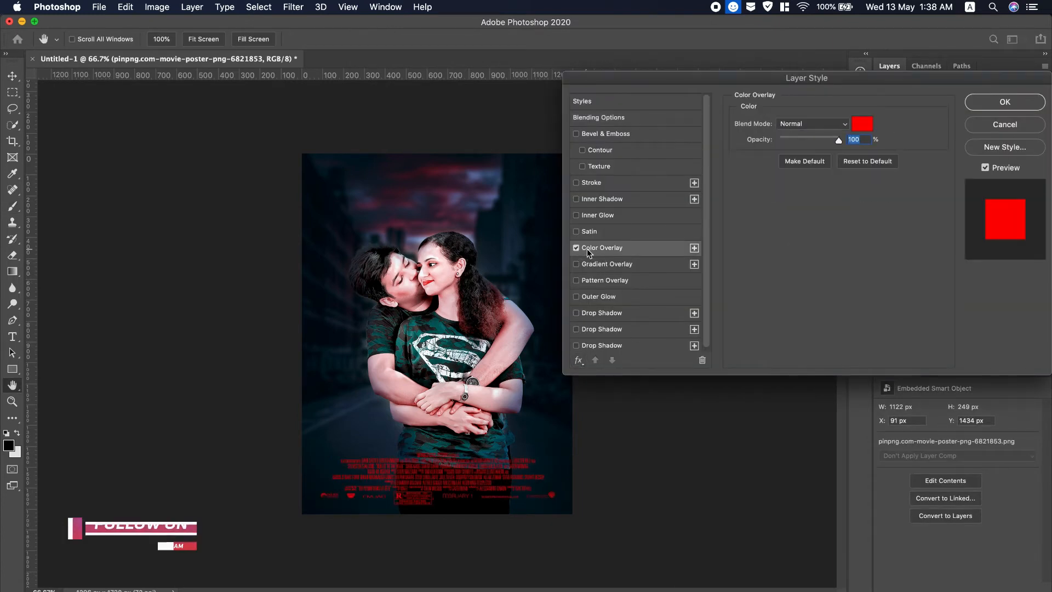
pyautogui.click(862, 124)
pyautogui.click(571, 203)
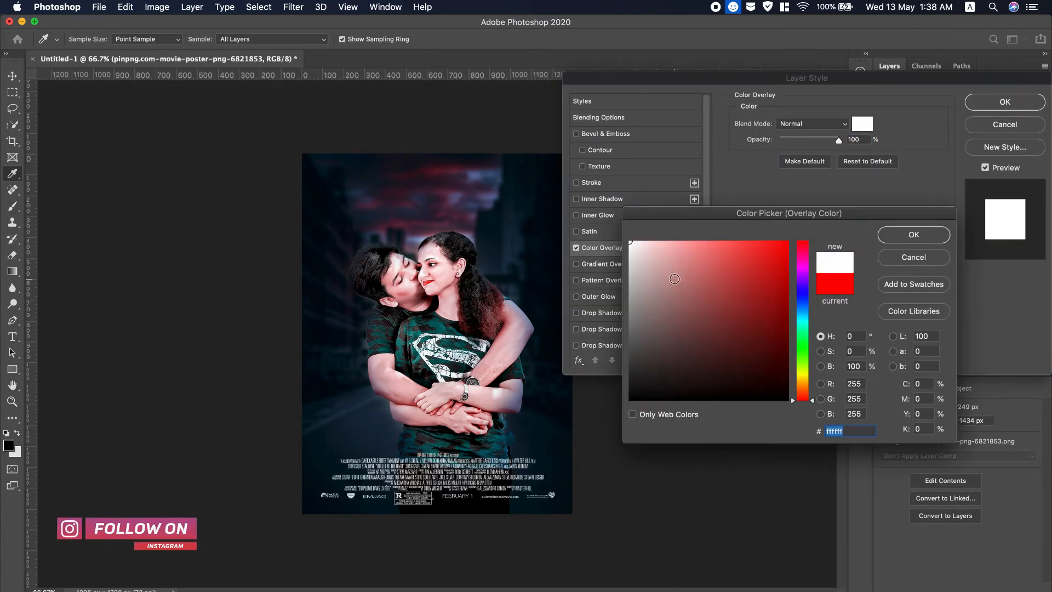
pyautogui.click(921, 244)
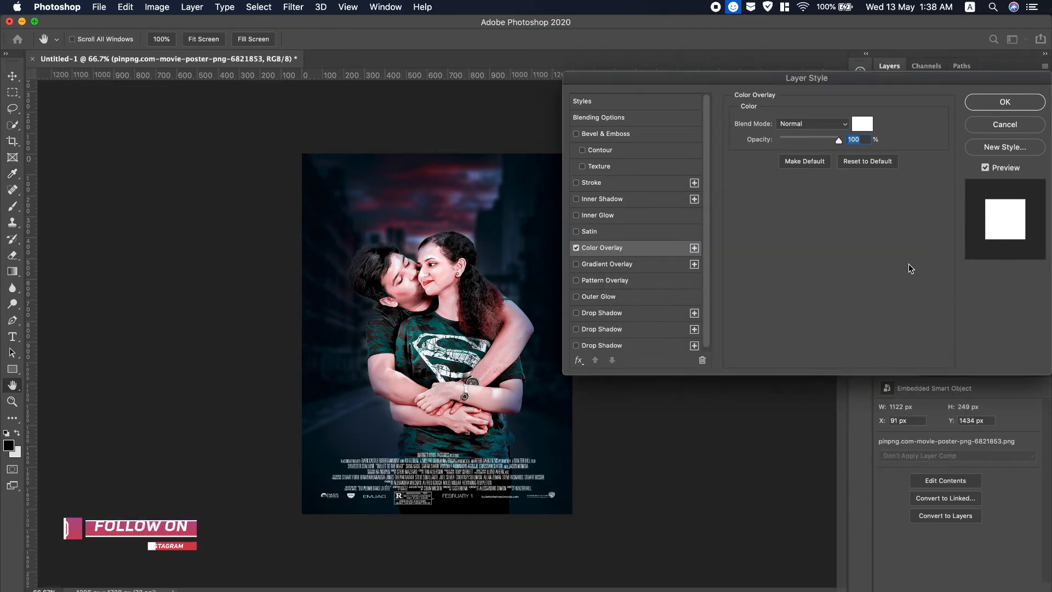
pyautogui.click(1001, 103)
# Add a new layer above Color Lookup 2 and paint a dark band along the bottom.
pyautogui.click(960, 199)
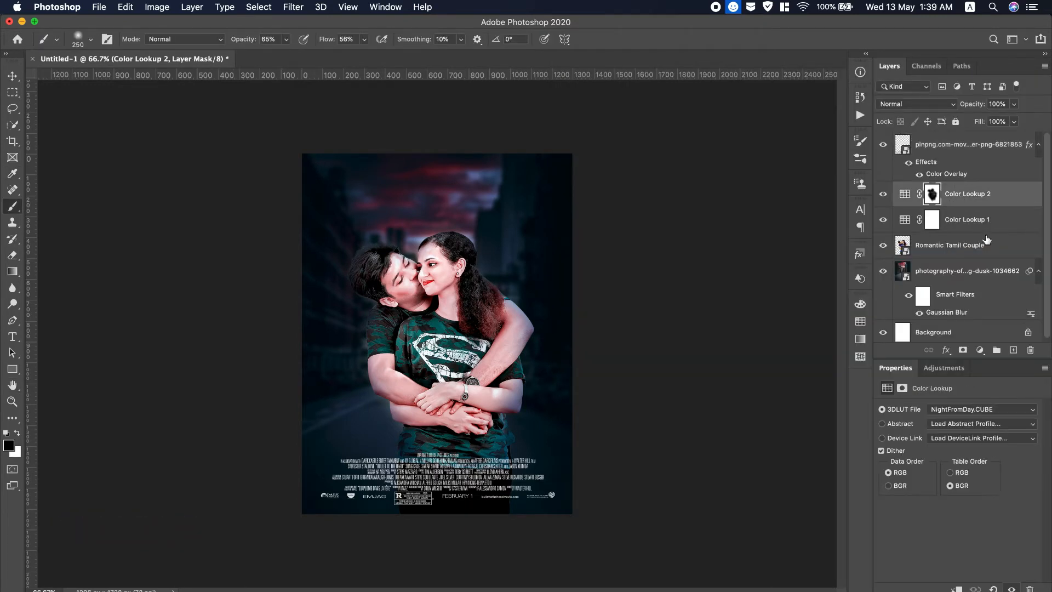
pyautogui.click(1013, 350)
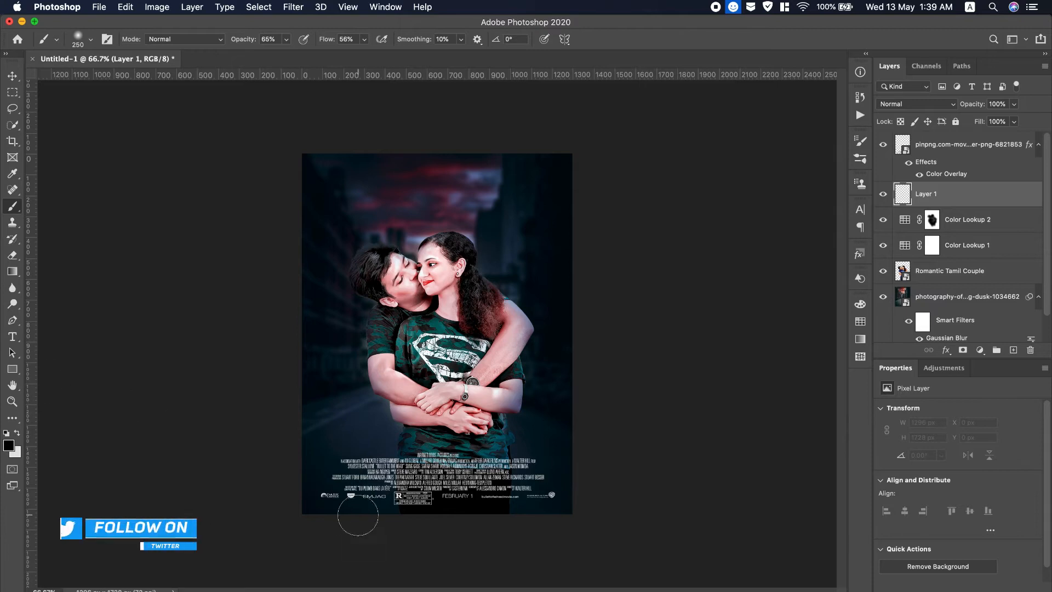
pyautogui.moveTo(364, 463)
pyautogui.mouseDown()
pyautogui.moveTo(273, 461)
pyautogui.moveTo(578, 462)
pyautogui.moveTo(335, 477)
pyautogui.mouseUp()
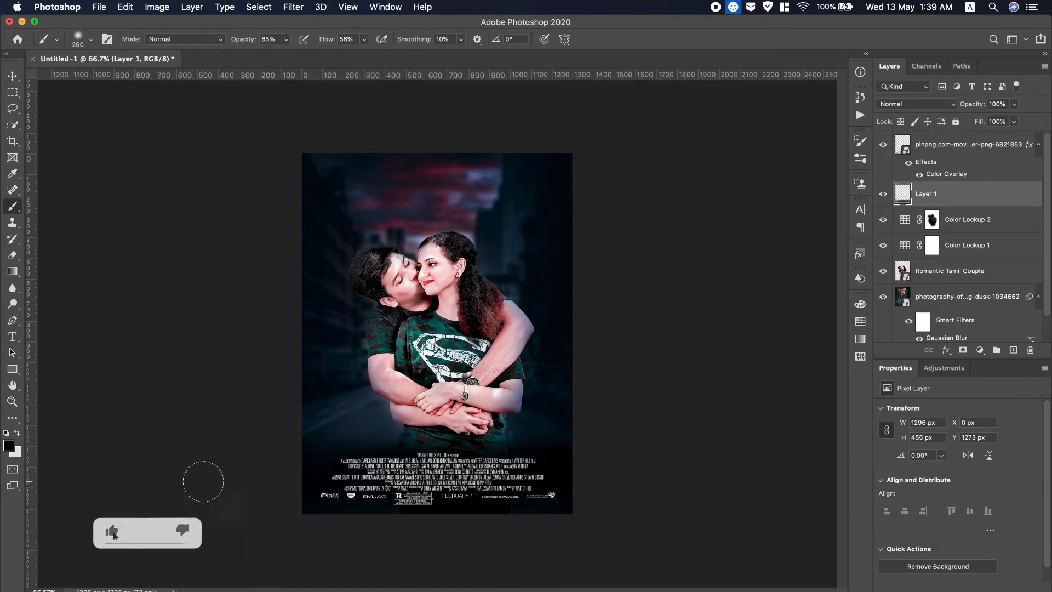
# Create a text layer near the poster top reading 'Love Dose'.
pyautogui.click(12, 336)
pyautogui.click(947, 148)
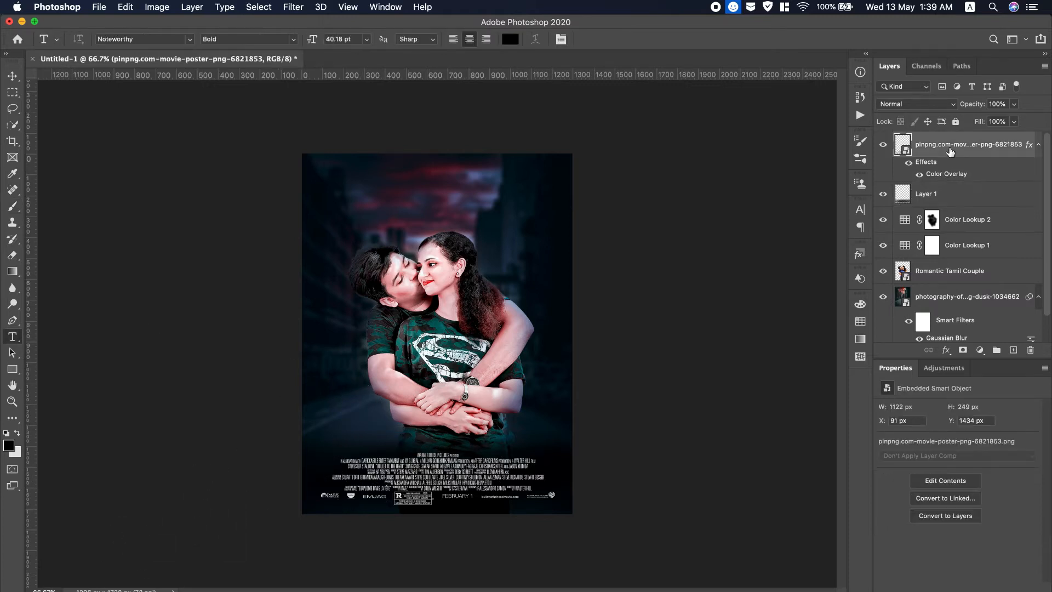
pyautogui.click(389, 202)
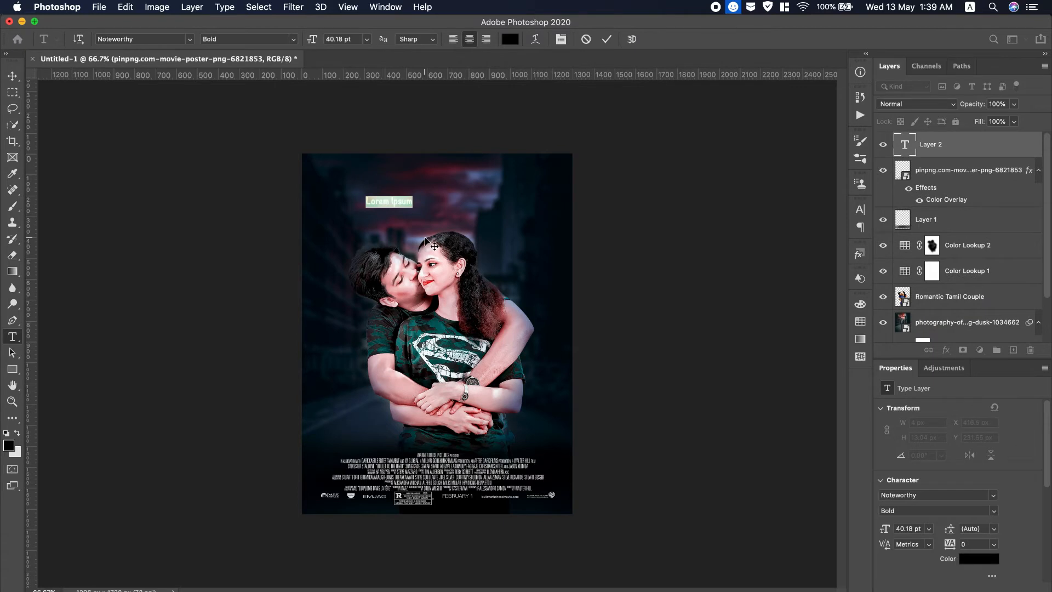
pyautogui.write('Love Dose')
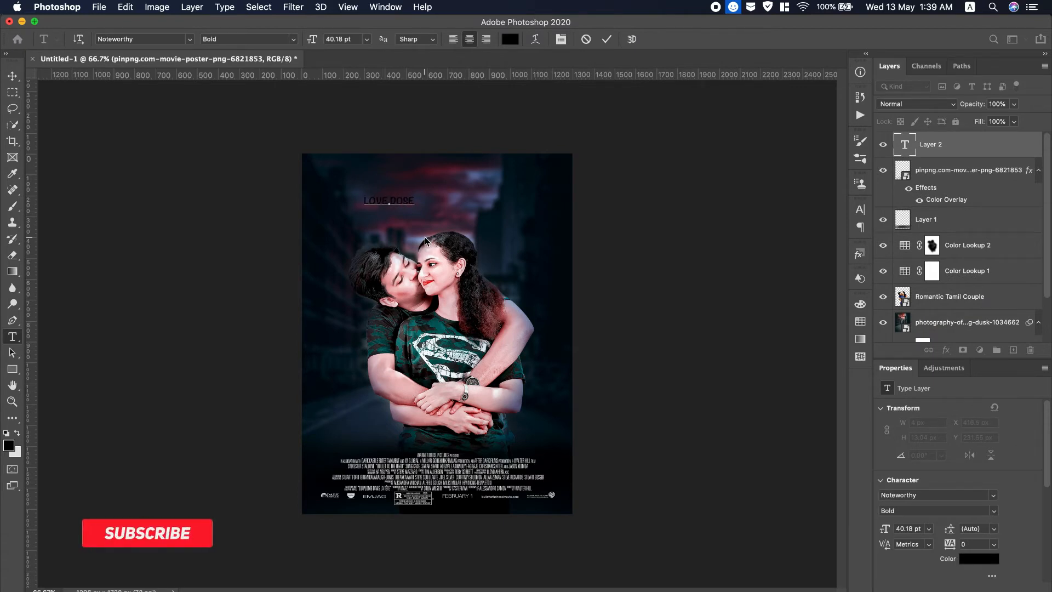
# Set the title to the Phosphate font at about 138 pt.
pyautogui.press('super+a')
pyautogui.click(190, 39)
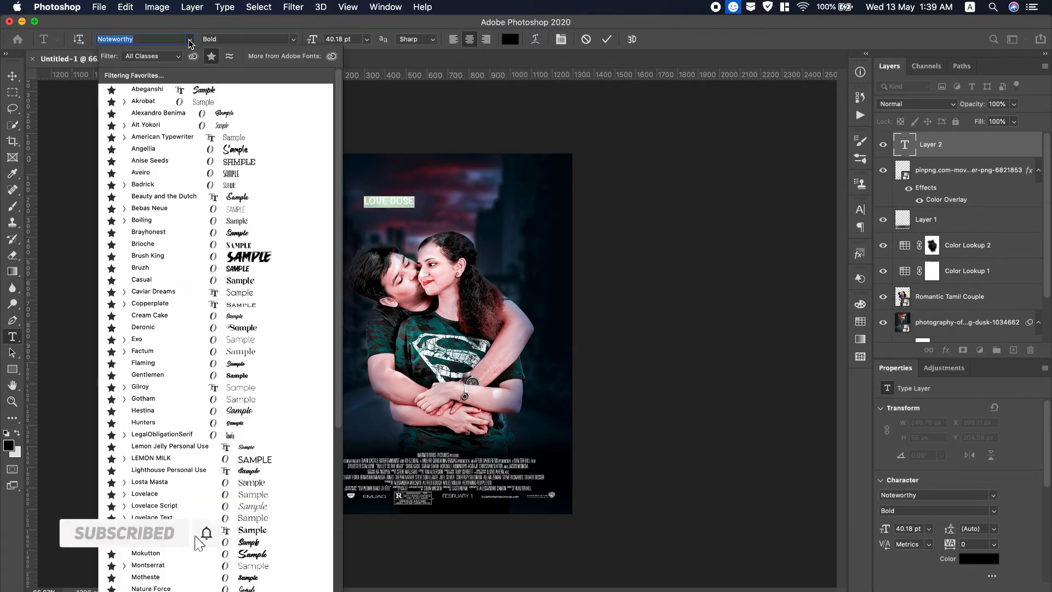
pyautogui.click(211, 55)
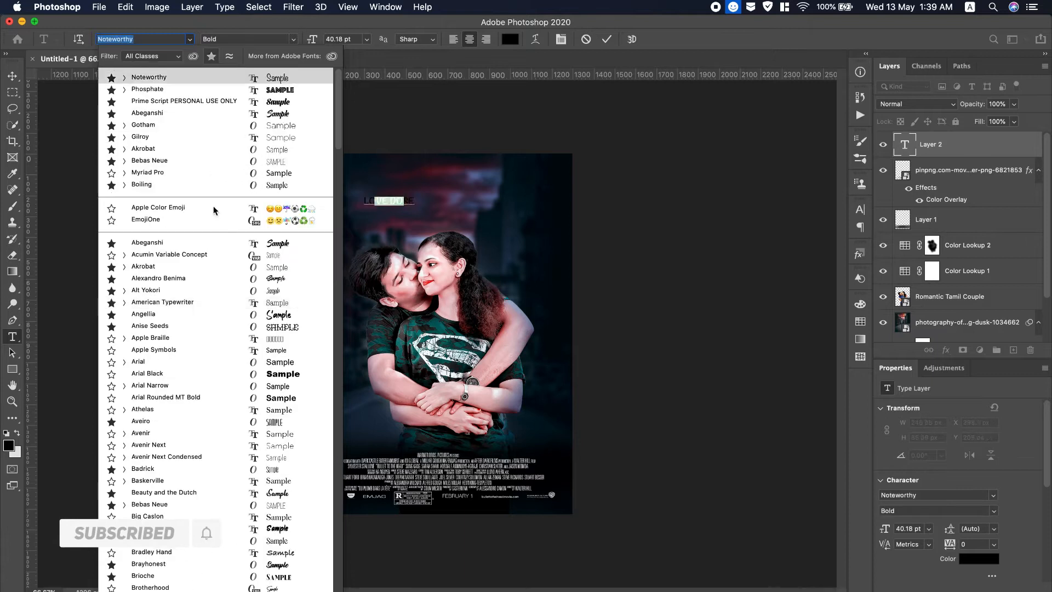
pyautogui.click(241, 89)
pyautogui.click(294, 39)
pyautogui.click(311, 39)
pyautogui.moveTo(311, 39); pyautogui.dragTo(374, 49)
# Colour the title white, use the Solid style, and commit the text.
pyautogui.click(518, 43)
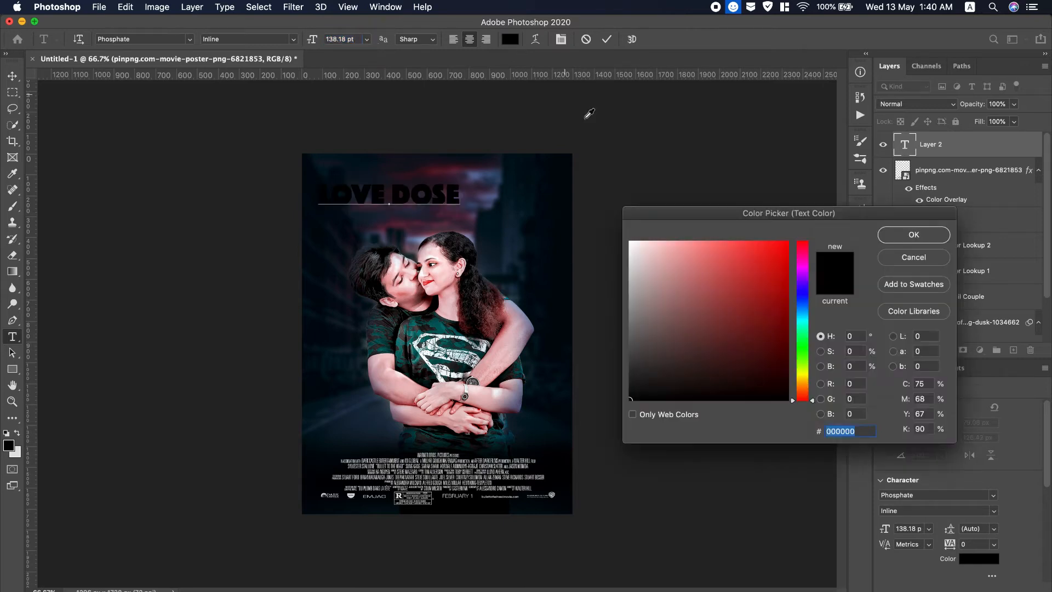
pyautogui.click(630, 241)
pyautogui.click(904, 237)
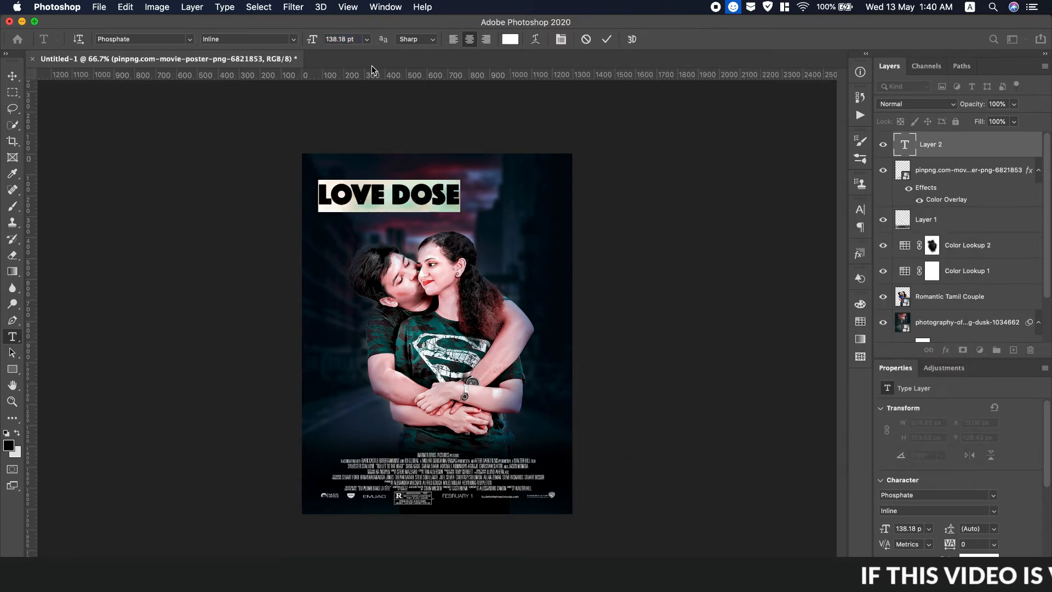
pyautogui.click(294, 39)
pyautogui.click(291, 43)
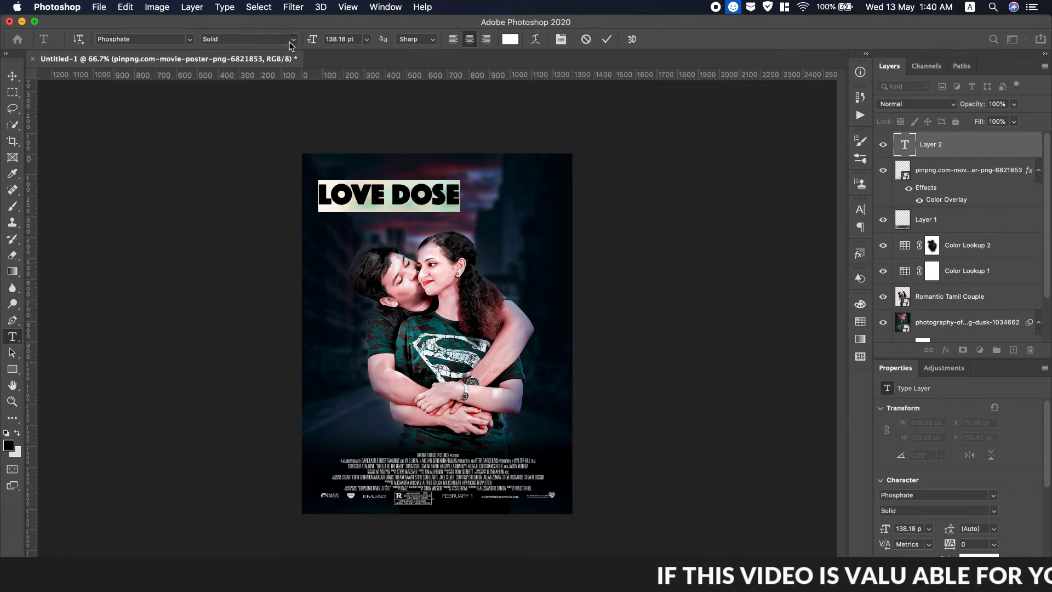
pyautogui.click(291, 40)
pyautogui.click(289, 34)
pyautogui.click(12, 76)
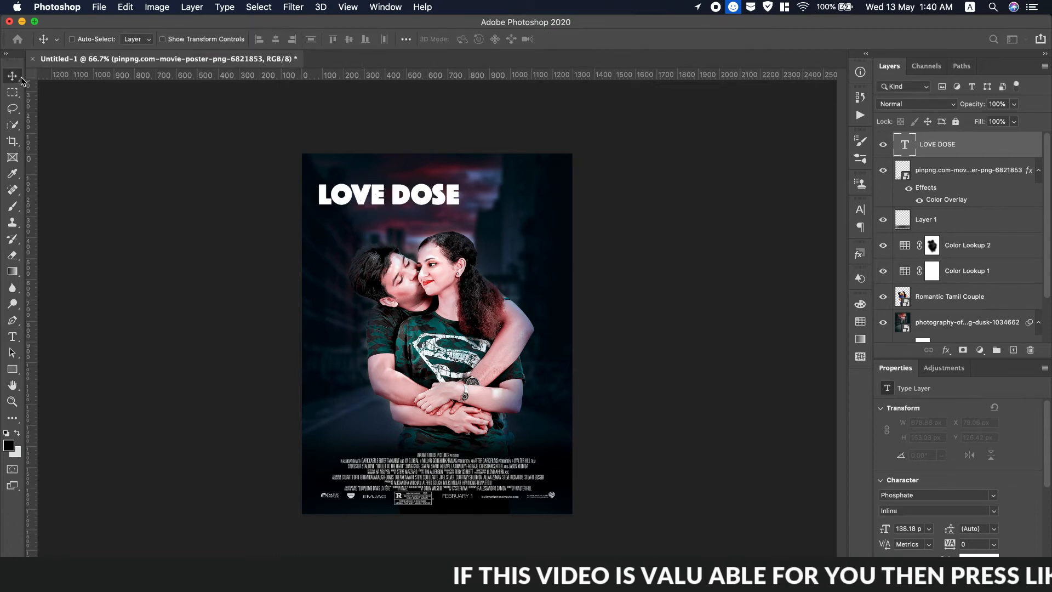
# Centre the LOVE DOSE title horizontally and switch its font to Phosphate Inline.
pyautogui.moveTo(365, 202); pyautogui.dragTo(427, 201)
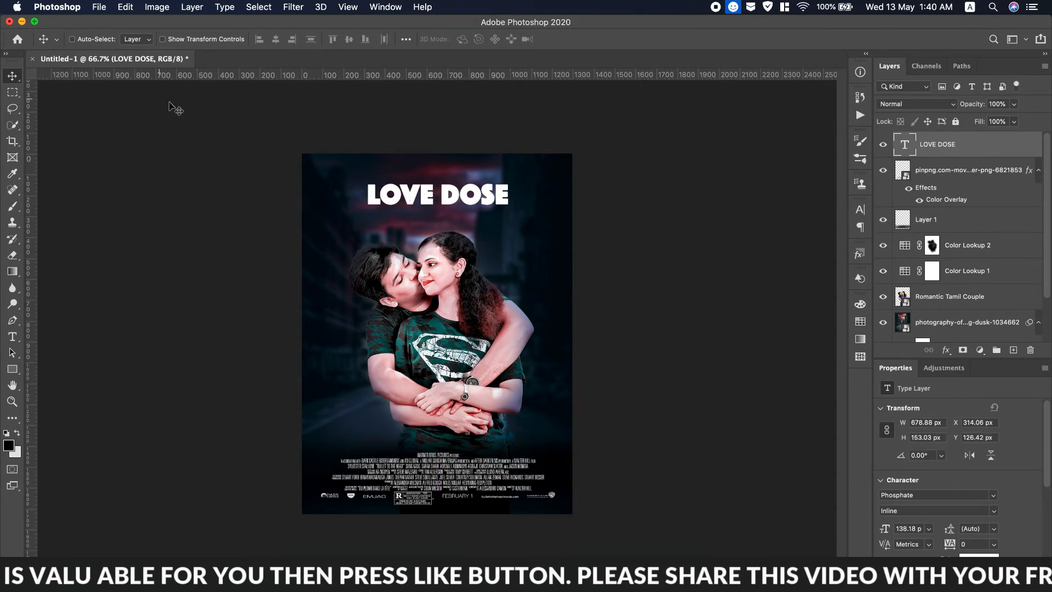
pyautogui.click(860, 210)
pyautogui.click(783, 228)
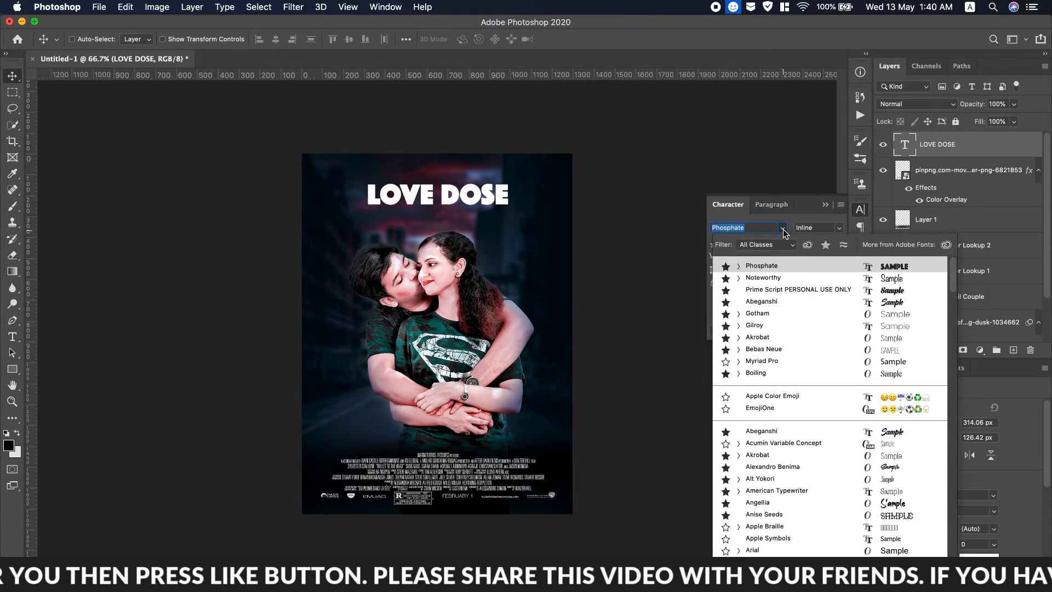
pyautogui.click(773, 267)
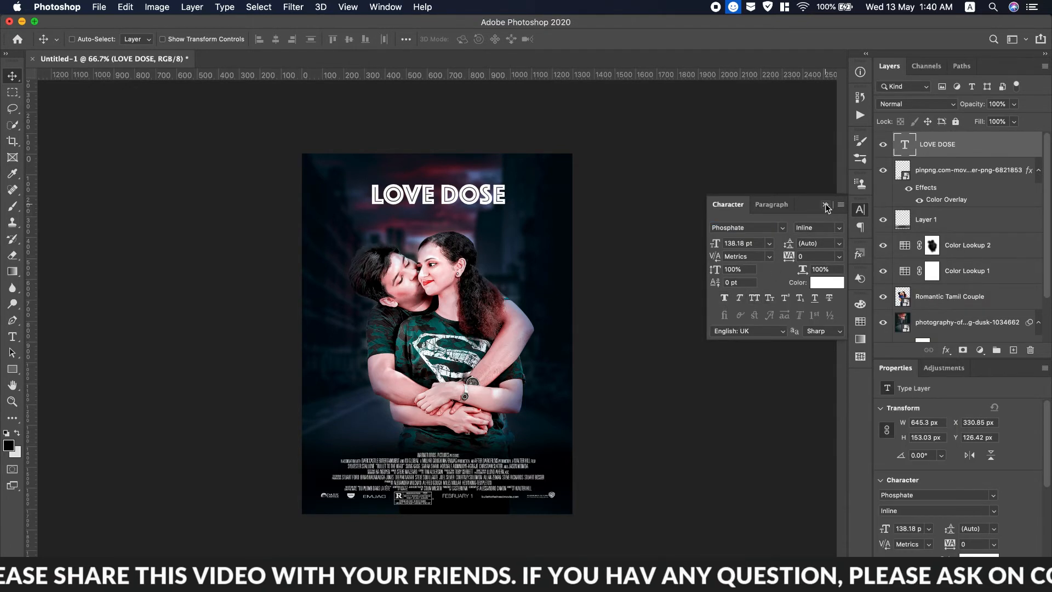
# Try a red Color Overlay on the LOVE DOSE layer, then discard it.
pyautogui.click(825, 205)
pyautogui.doubleClick(1018, 150)
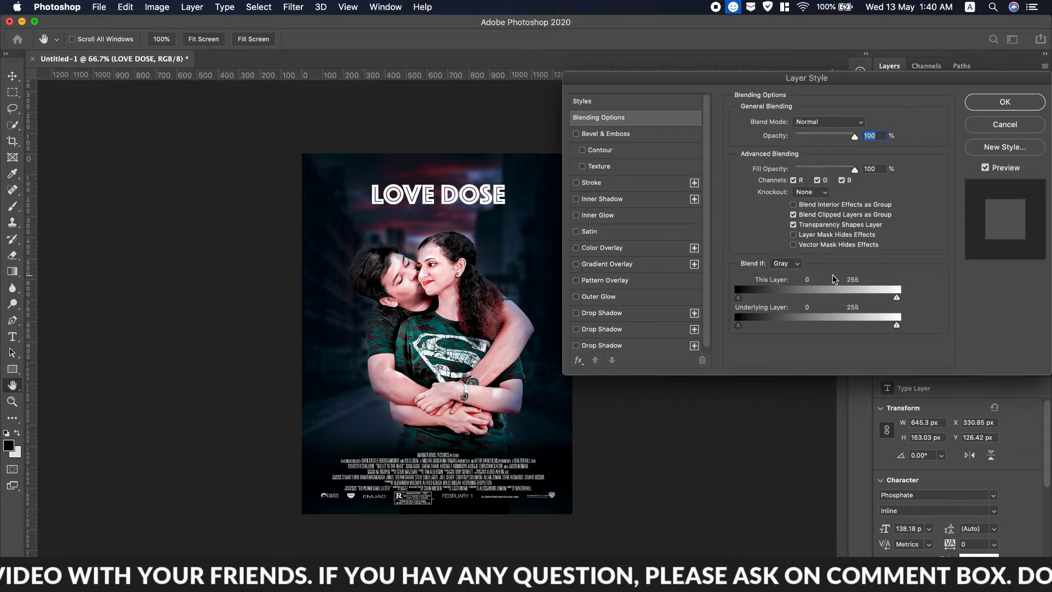
pyautogui.click(576, 247)
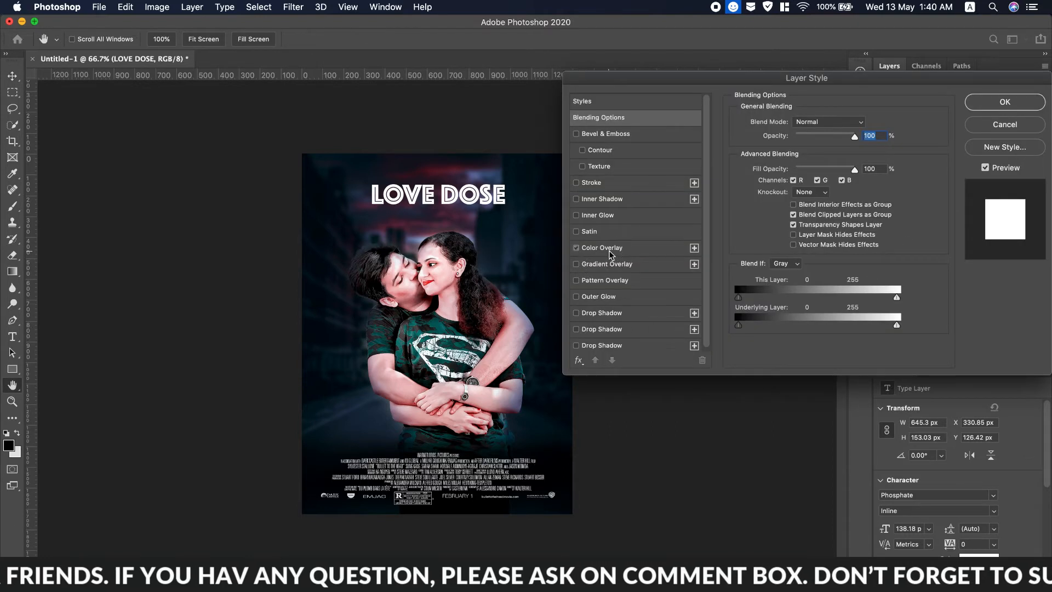
pyautogui.click(601, 248)
pyautogui.click(862, 124)
pyautogui.moveTo(628, 270); pyautogui.dragTo(832, 219)
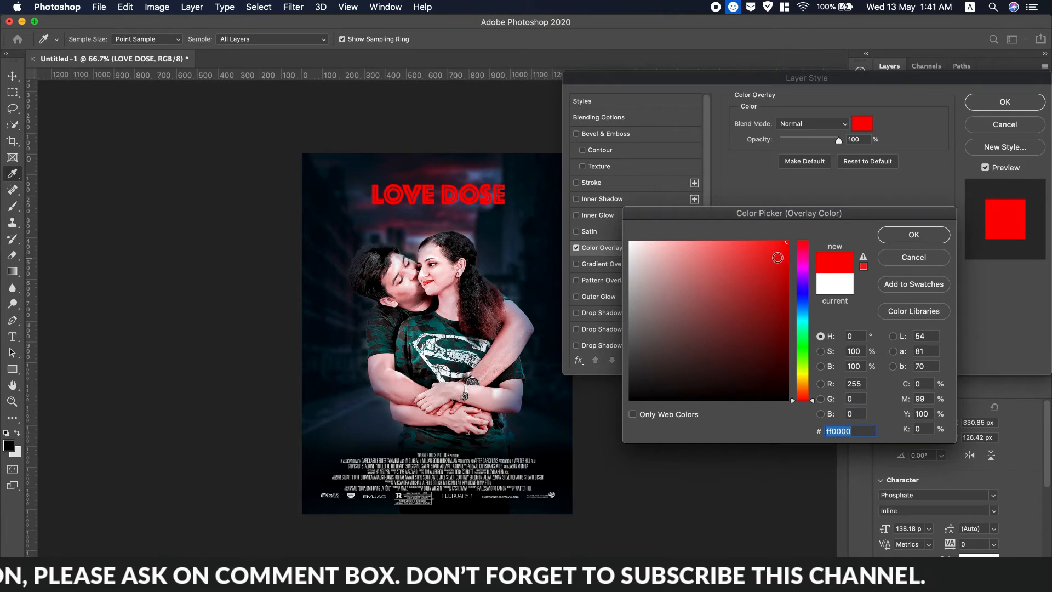
pyautogui.click(888, 262)
pyautogui.click(575, 247)
# Apply the pink preset Gradient Overlay to the title and confirm the layer style.
pyautogui.click(575, 264)
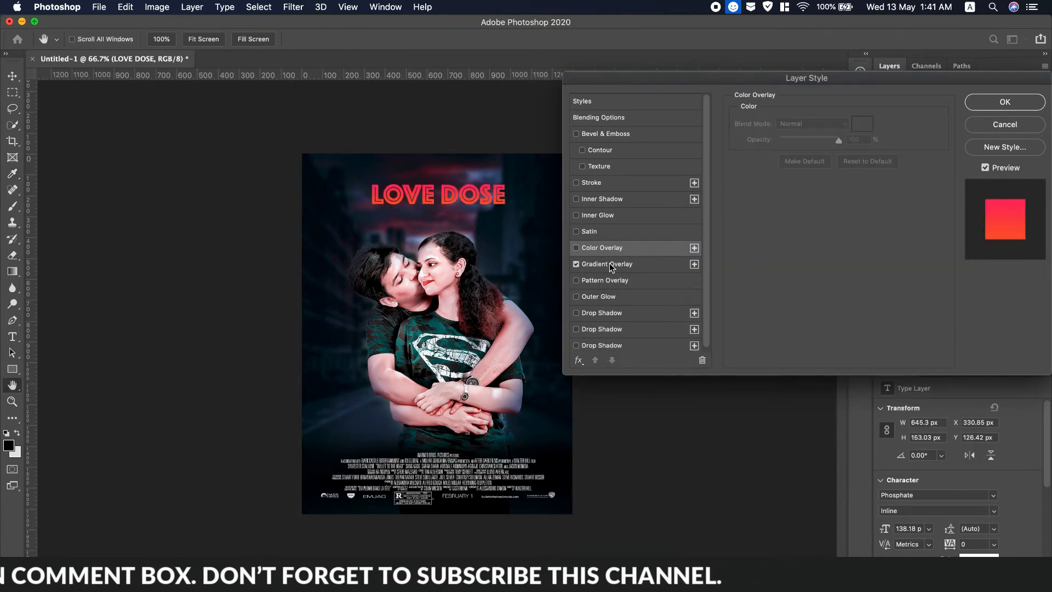
pyautogui.click(606, 264)
pyautogui.click(848, 154)
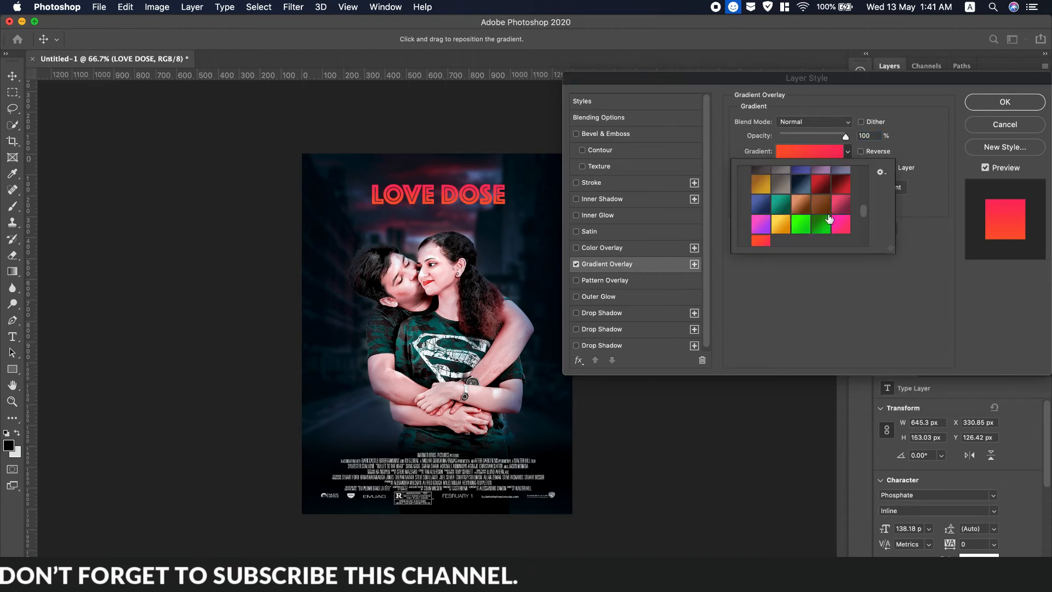
pyautogui.scroll(-3, 829, 219)
pyautogui.scroll(2, 827, 219)
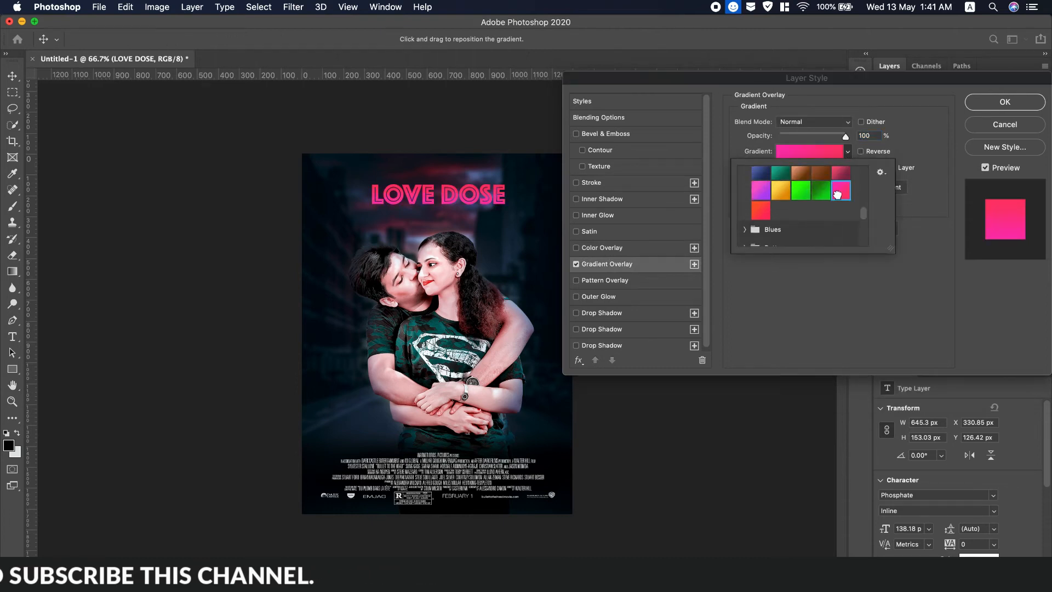
pyautogui.click(902, 129)
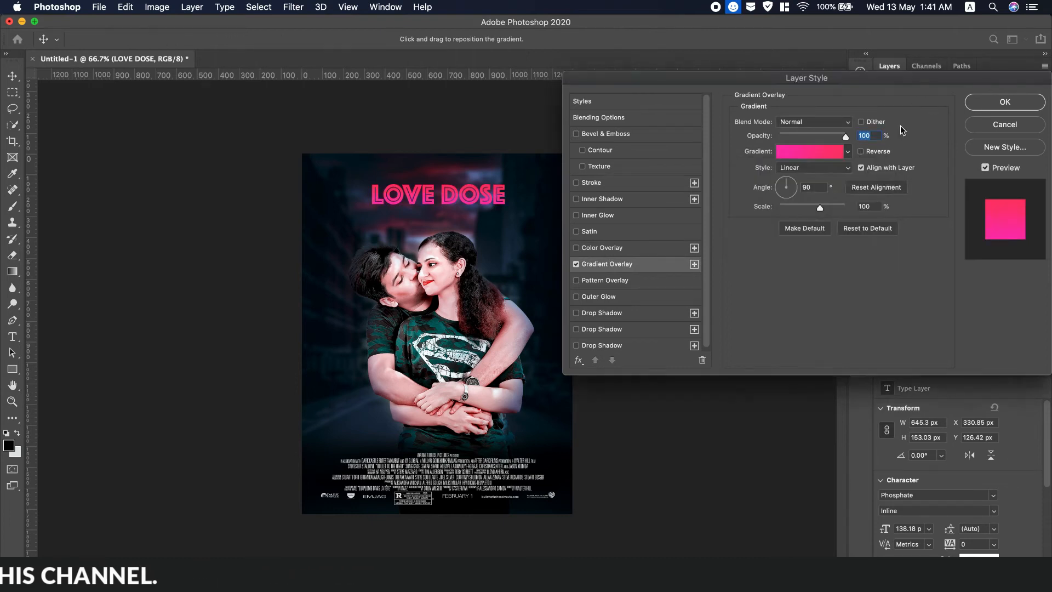
pyautogui.click(595, 347)
pyautogui.click(576, 346)
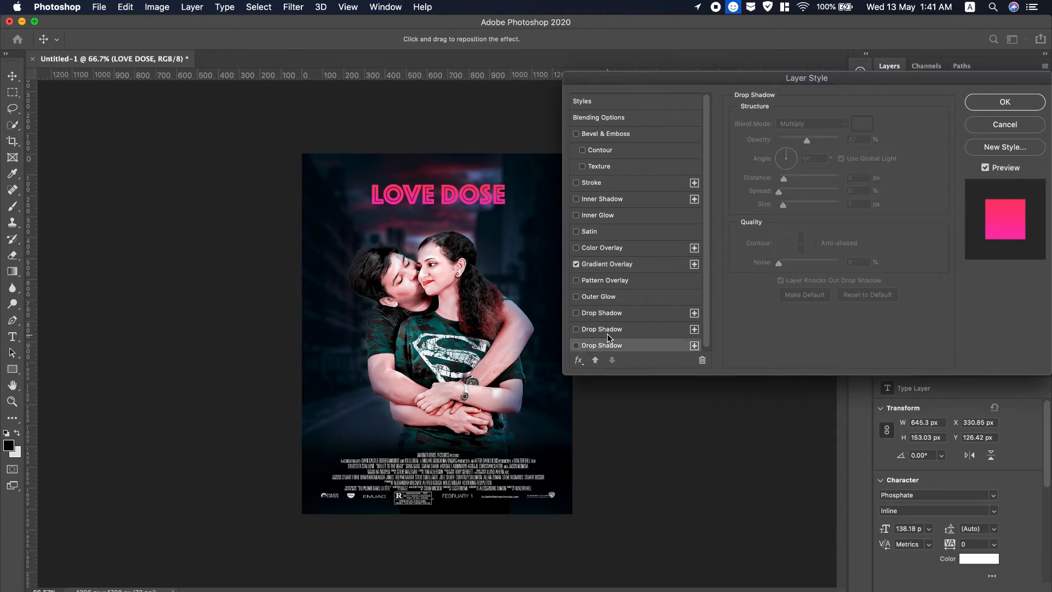
pyautogui.click(580, 185)
pyautogui.click(581, 186)
pyautogui.click(1005, 102)
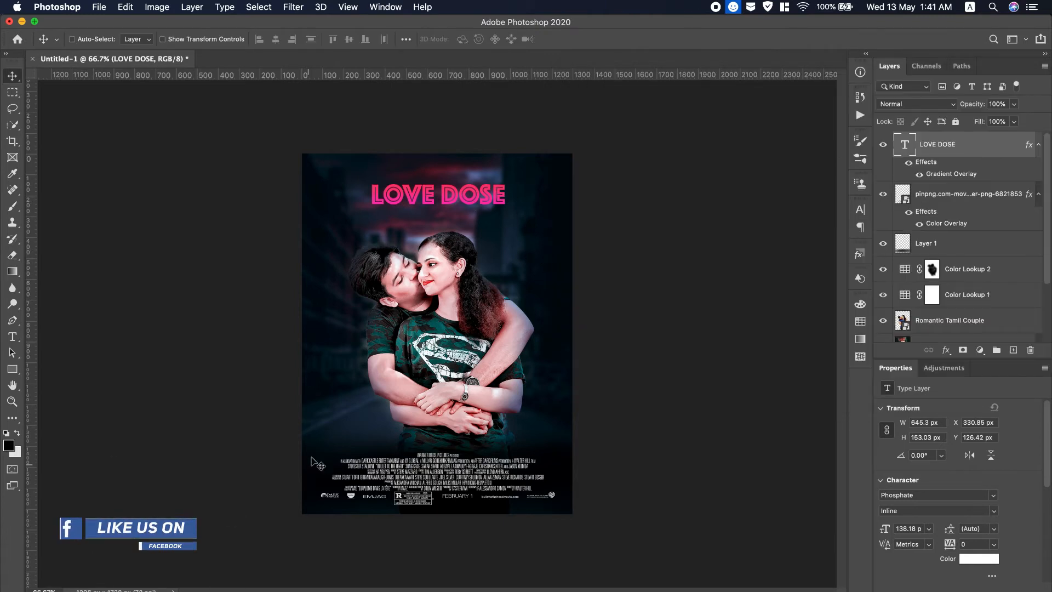
# Place guides near the left and right edges and above and below the title, then show Desktop.
pyautogui.moveTo(31, 365); pyautogui.dragTo(556, 386)
pyautogui.moveTo(389, 76); pyautogui.dragTo(412, 171)
pyautogui.moveTo(413, 170); pyautogui.dragTo(413, 170)
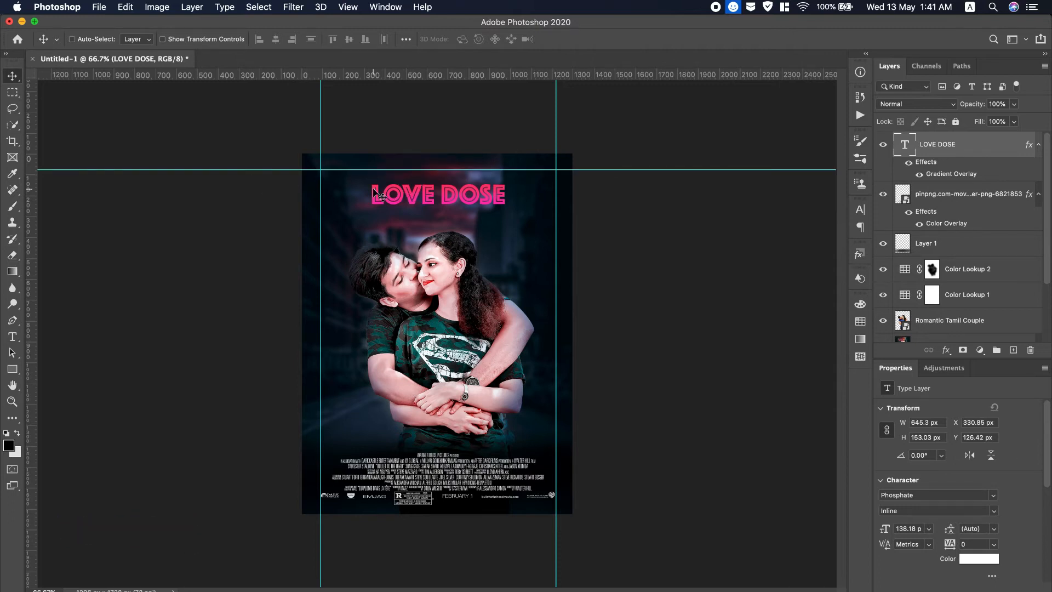
pyautogui.moveTo(390, 79); pyautogui.dragTo(390, 222)
pyautogui.click(327, 158)
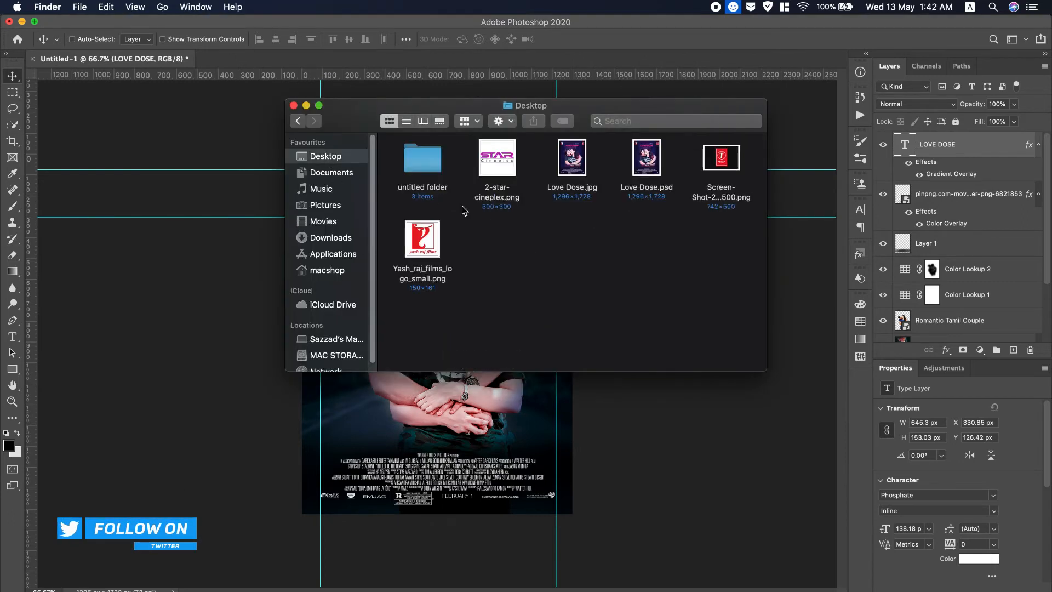
# Place the Yash Raj Films logo left of the title, then drag in the T-Series screenshot.
pyautogui.moveTo(422, 238); pyautogui.dragTo(363, 215)
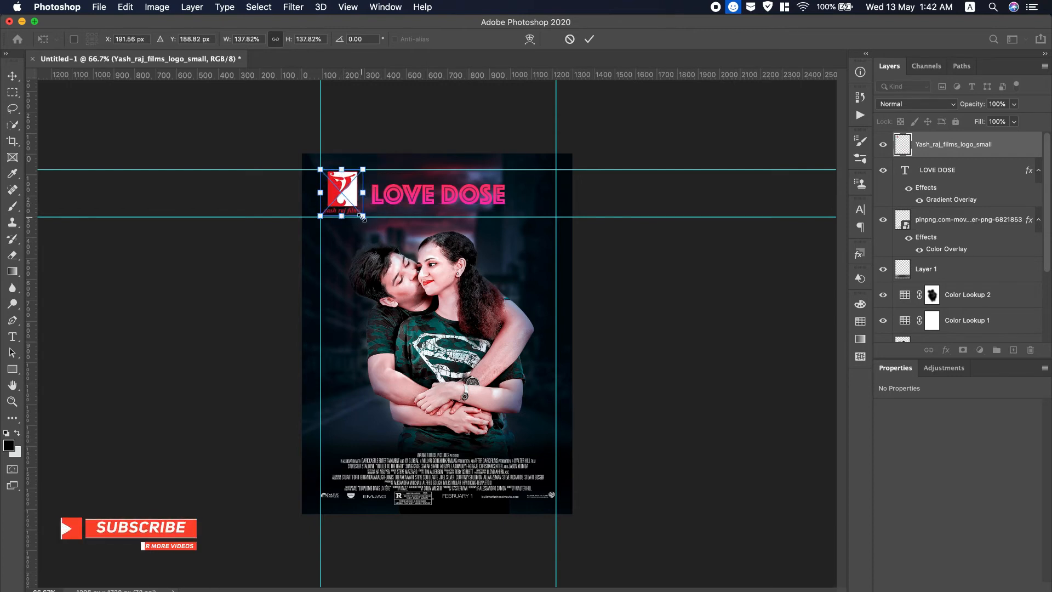
pyautogui.click(589, 39)
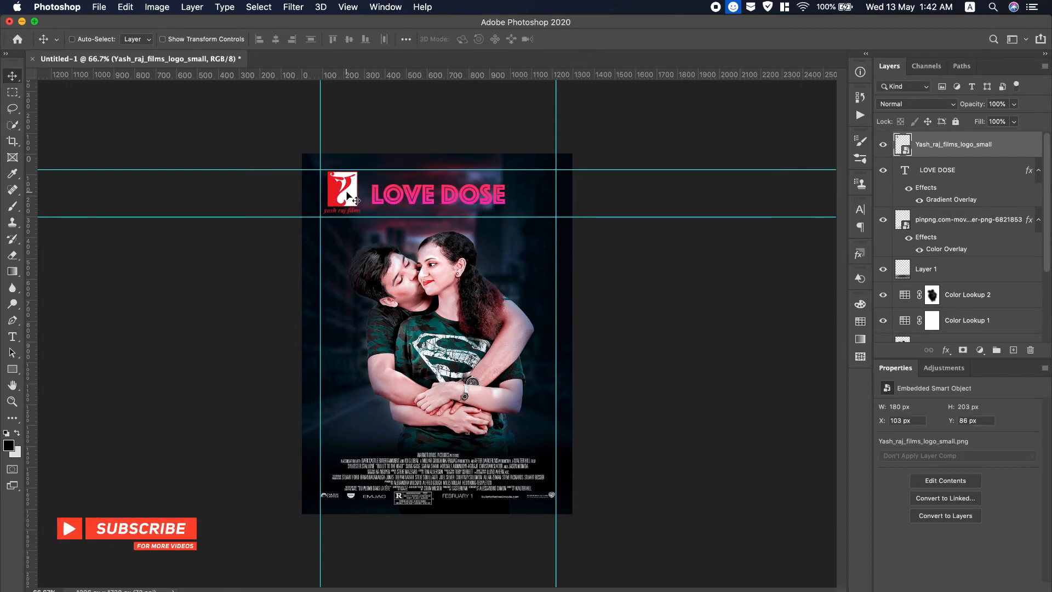
pyautogui.moveTo(346, 195); pyautogui.dragTo(344, 196)
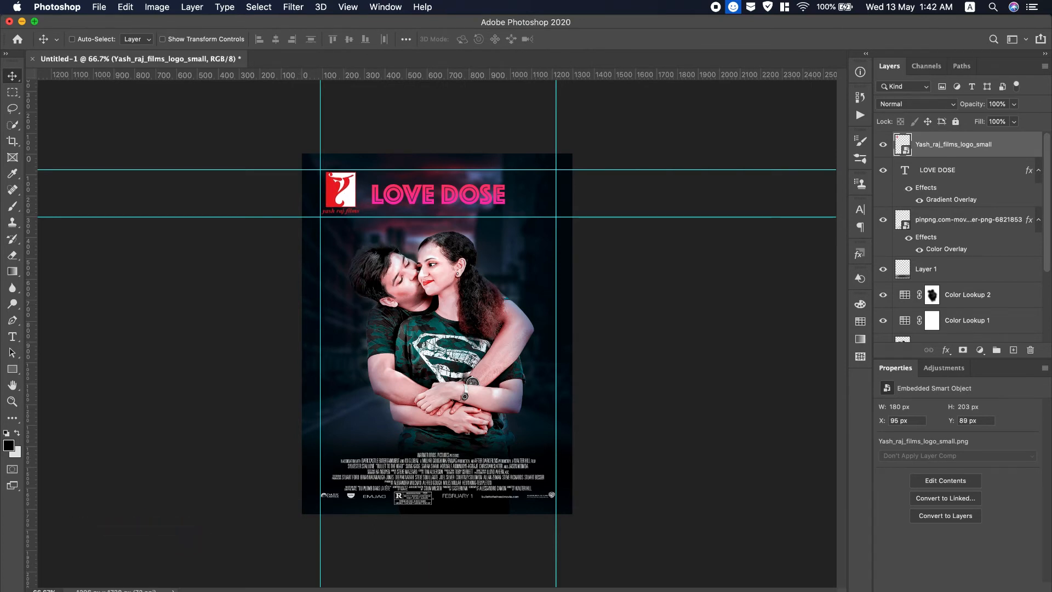
pyautogui.press('super+Tab')
pyautogui.moveTo(718, 159); pyautogui.dragTo(523, 351)
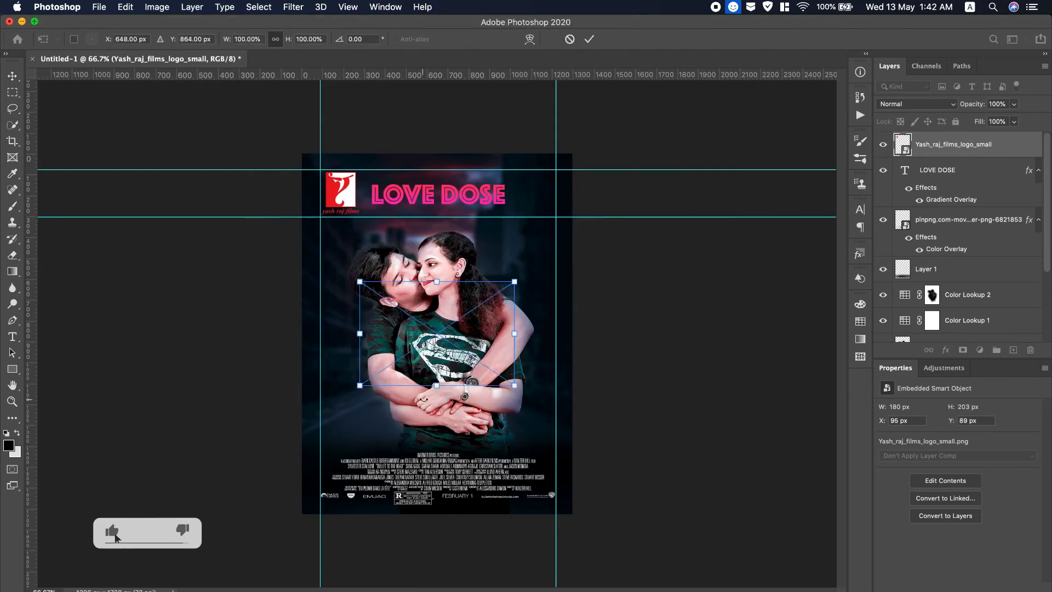
# Commit the T-Series placement and mask away the black background around its red logo.
pyautogui.click(586, 40)
pyautogui.click(12, 405)
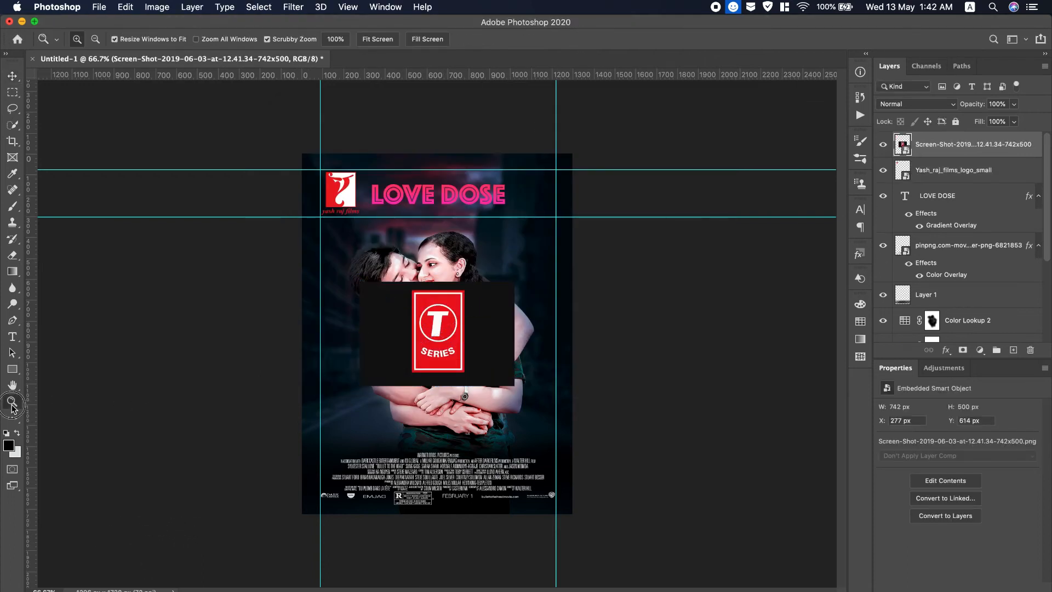
pyautogui.click(450, 332)
pyautogui.click(450, 332)
pyautogui.click(449, 332)
pyautogui.click(12, 93)
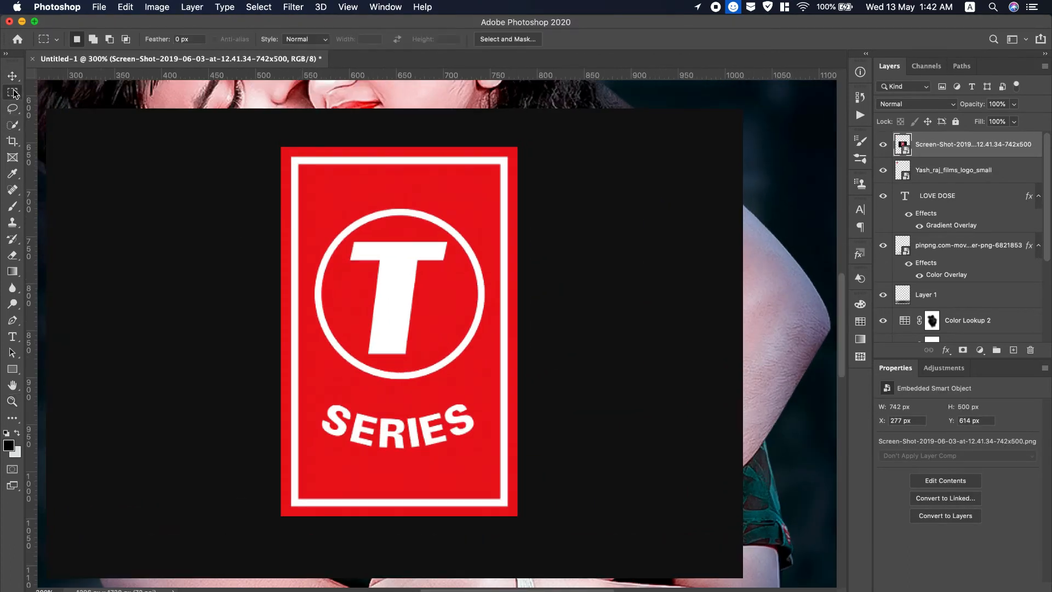
pyautogui.moveTo(281, 147); pyautogui.dragTo(516, 515)
pyautogui.click(962, 350)
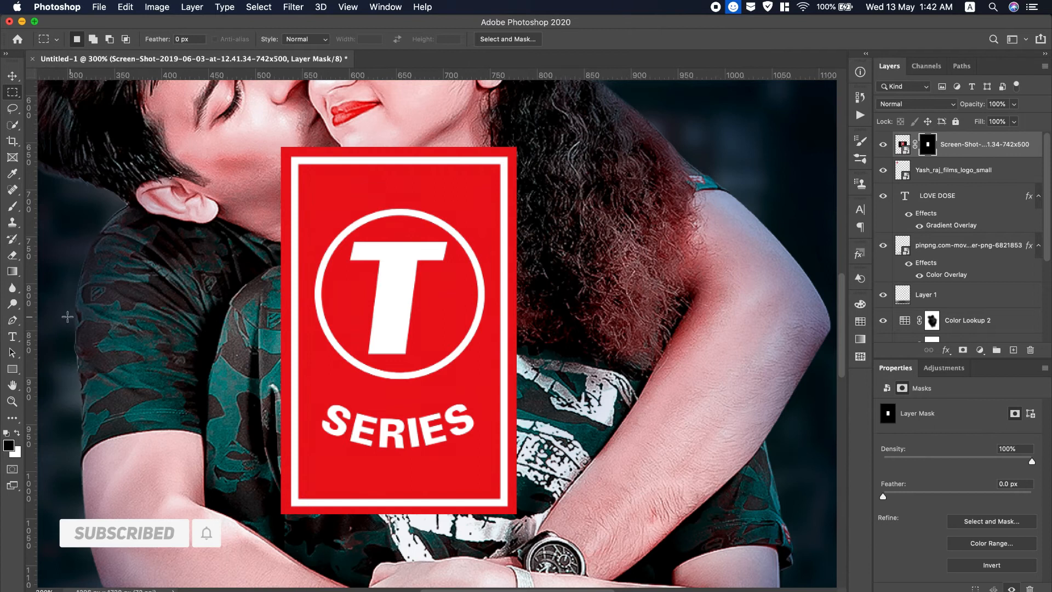
# Scale the T-Series logo to about 50% and place it top right, level with LOVE DOSE.
pyautogui.click(20, 401)
pyautogui.click(377, 40)
pyautogui.click(13, 77)
pyautogui.press('super+t')
pyautogui.moveTo(330, 408); pyautogui.dragTo(537, 197)
pyautogui.moveTo(584, 153); pyautogui.dragTo(588, 153)
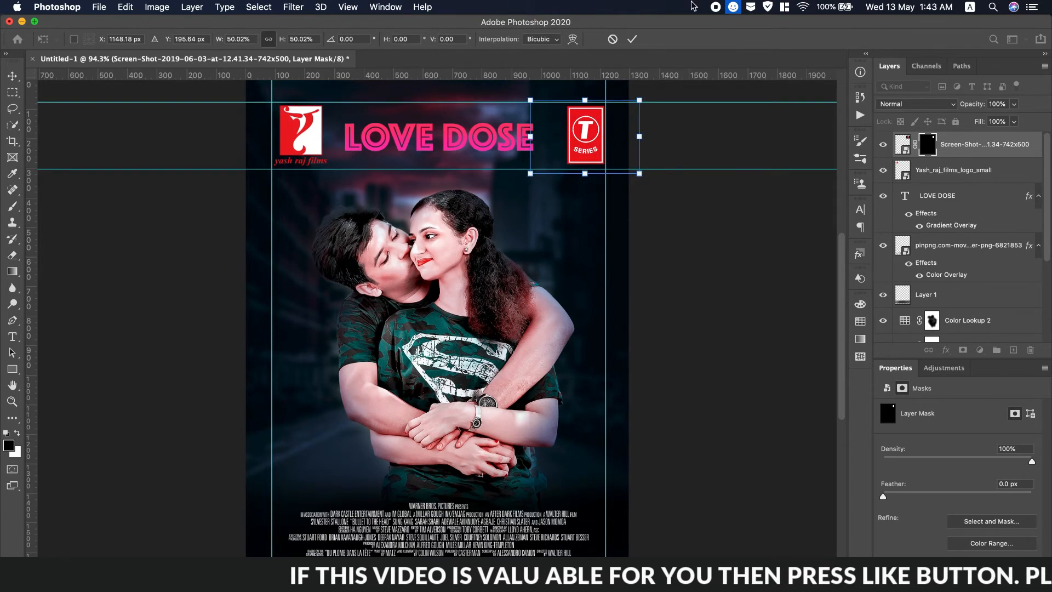
pyautogui.click(633, 40)
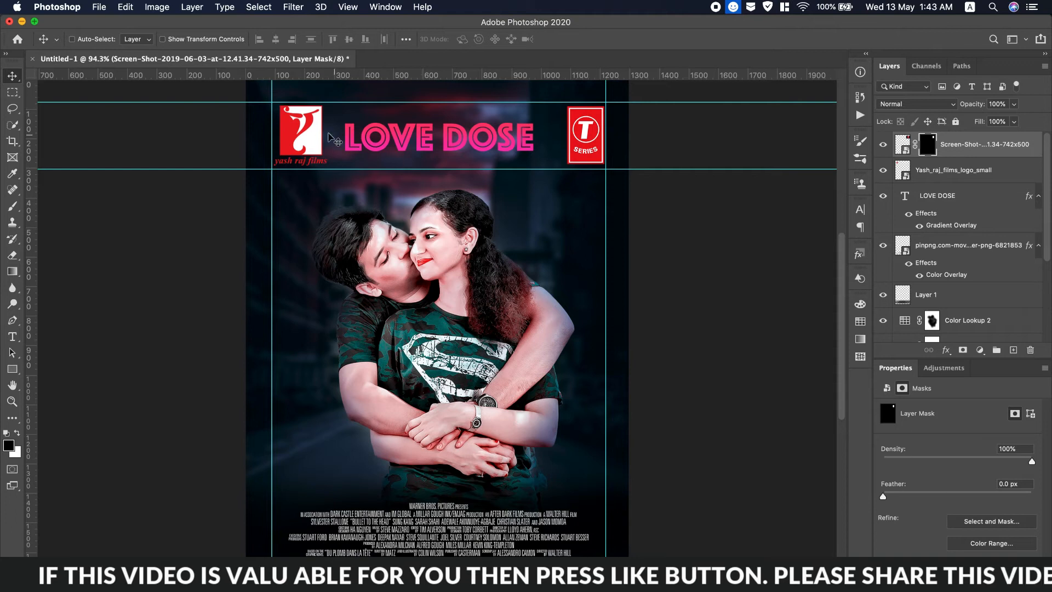
# Add a Noteworthy text line with the producer's name followed by 'Presents'.
pyautogui.click(13, 336)
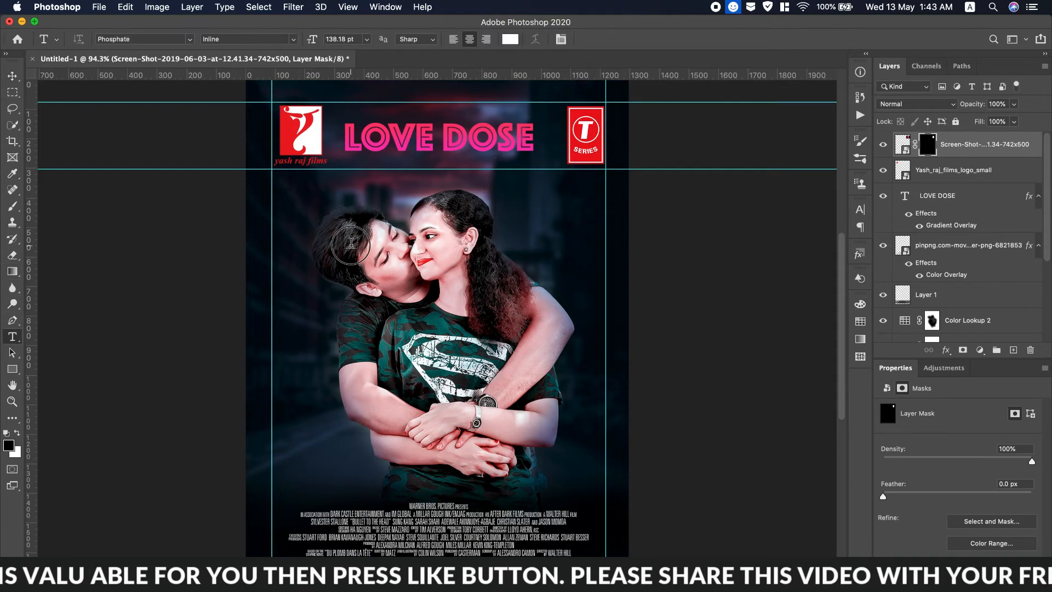
pyautogui.click(351, 243)
pyautogui.moveTo(317, 42); pyautogui.dragTo(252, 41)
pyautogui.click(190, 39)
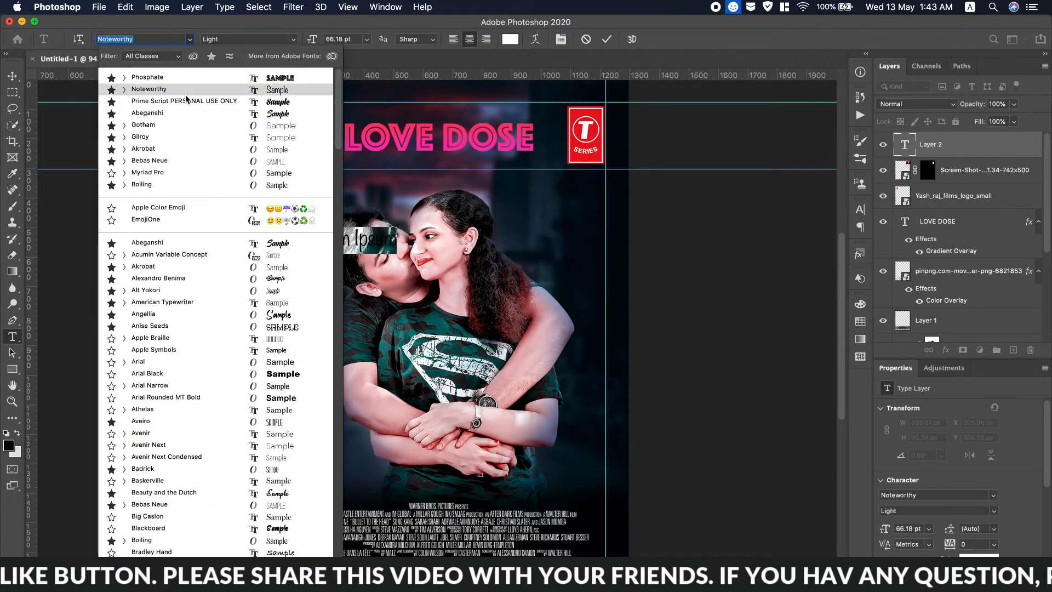
pyautogui.click(185, 93)
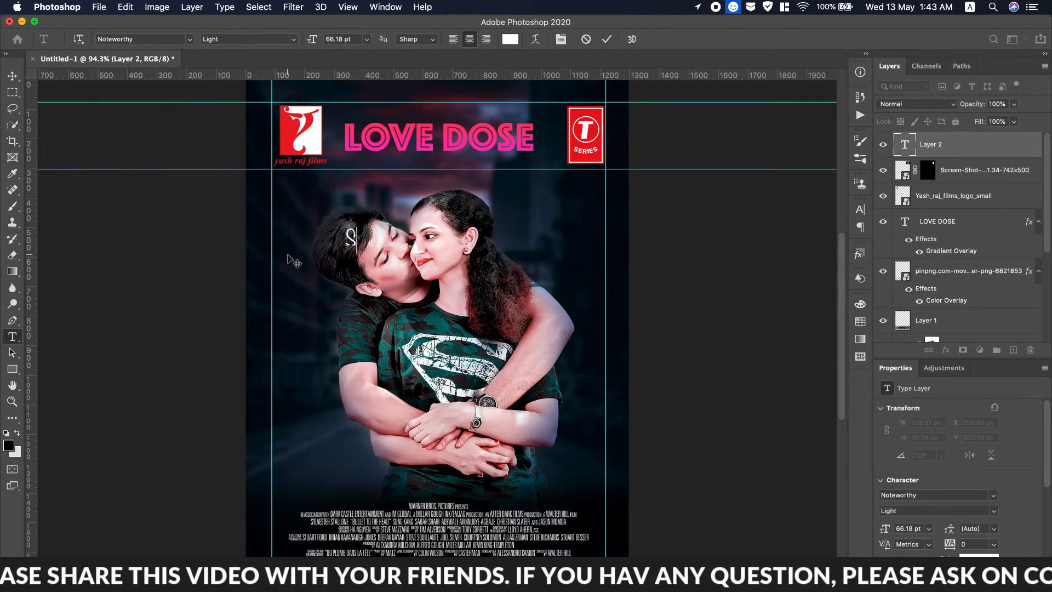
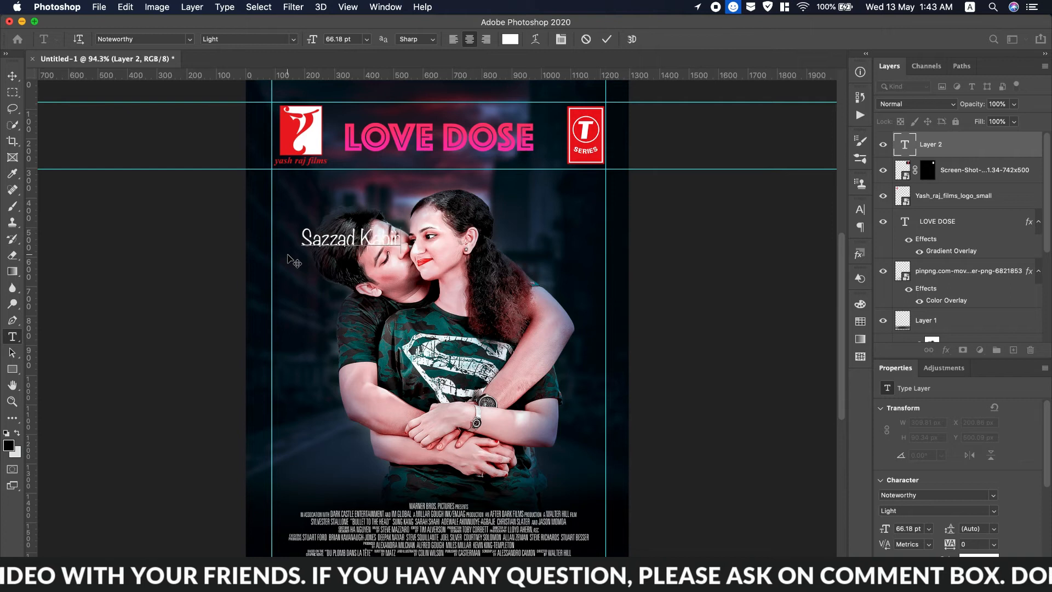
pyautogui.write(' Production')
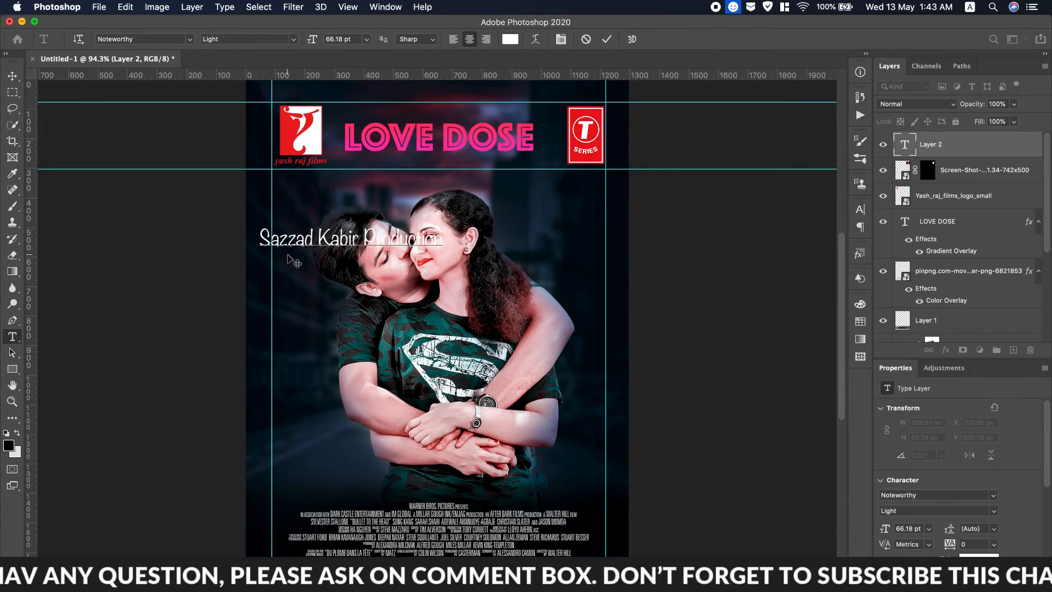
pyautogui.press('BackSpace')
pyautogui.press('BackSpace')
pyautogui.press('BackSpace')
pyautogui.press('BackSpace')
pyautogui.press('BackSpace')
pyautogui.press('BackSpace')
pyautogui.press('BackSpace')
pyautogui.press('BackSpace')
pyautogui.press('BackSpace')
pyautogui.press('BackSpace')
pyautogui.press('BackSpace')
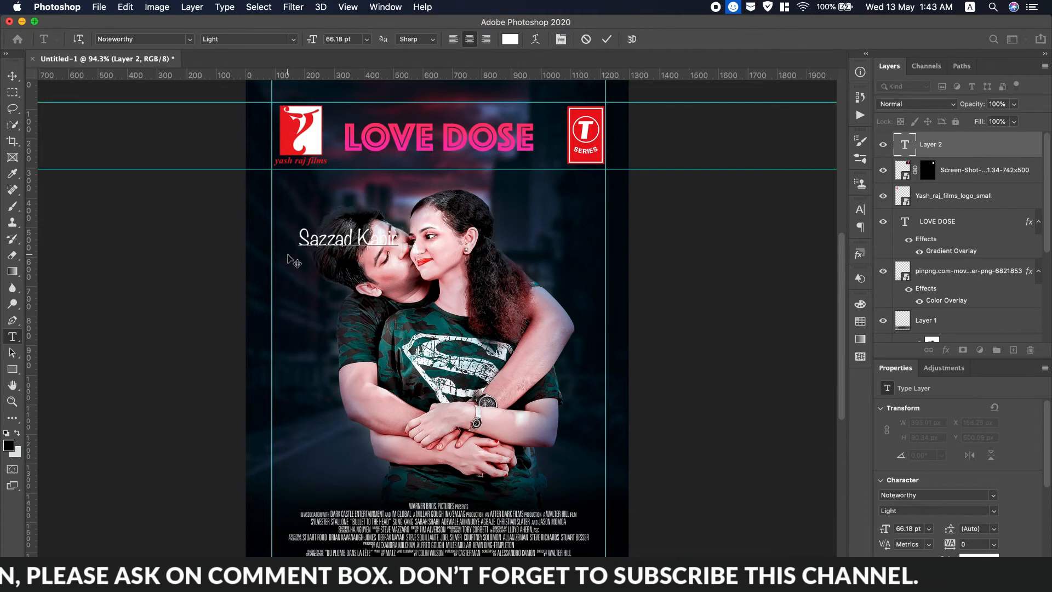
pyautogui.write('Presents')
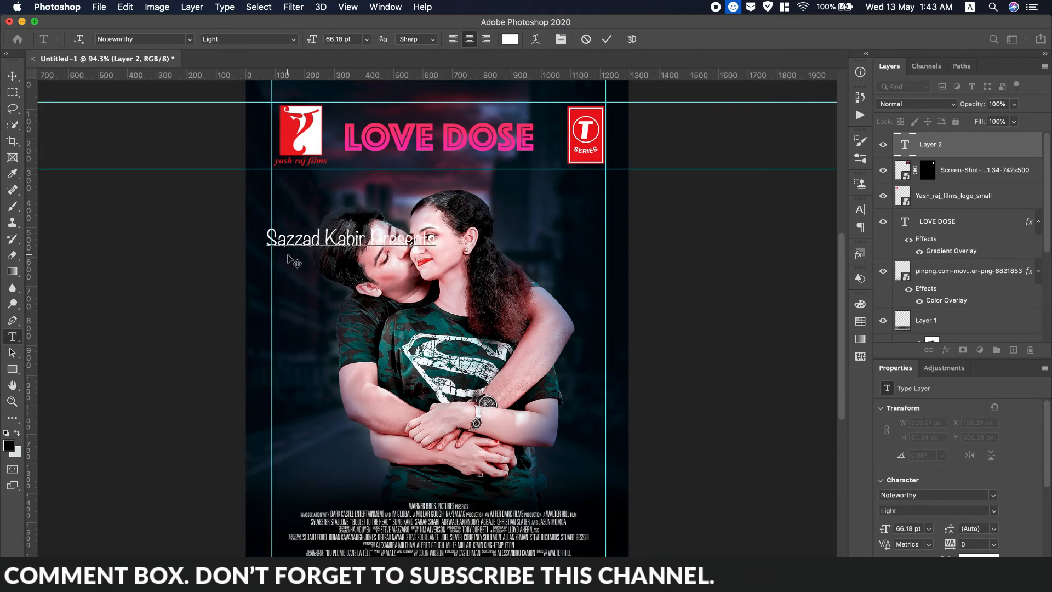
# Make the whole credit line 37.18 pt Bold.
pyautogui.press('super+a')
pyautogui.moveTo(311, 47); pyautogui.dragTo(295, 43)
pyautogui.click(294, 40)
pyautogui.click(281, 46)
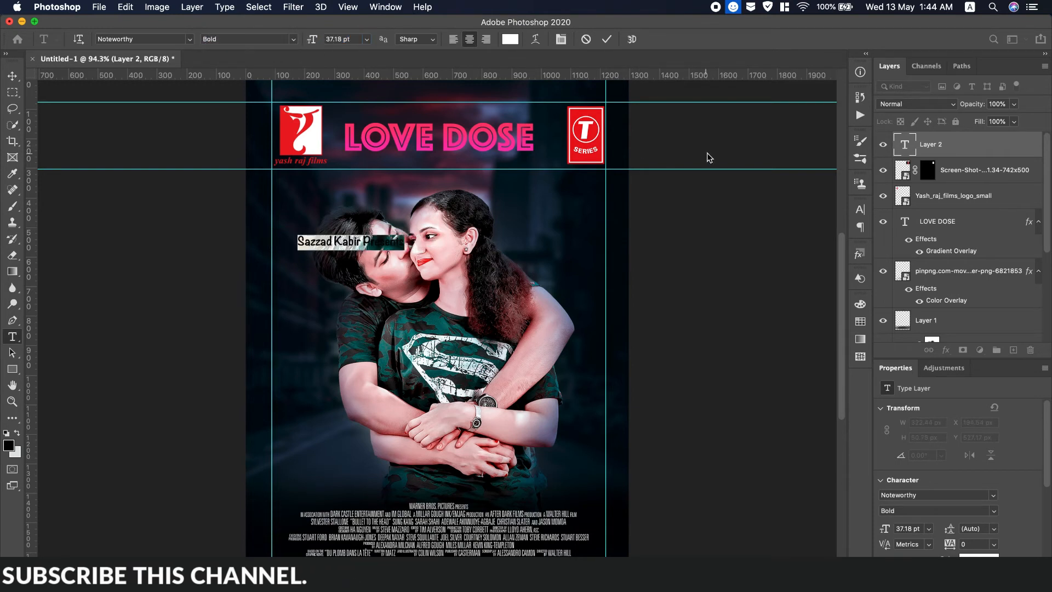
pyautogui.click(860, 211)
# Move the credit just above LOVE DOSE and widen its letter spacing to 380.
pyautogui.moveTo(364, 267); pyautogui.dragTo(439, 130)
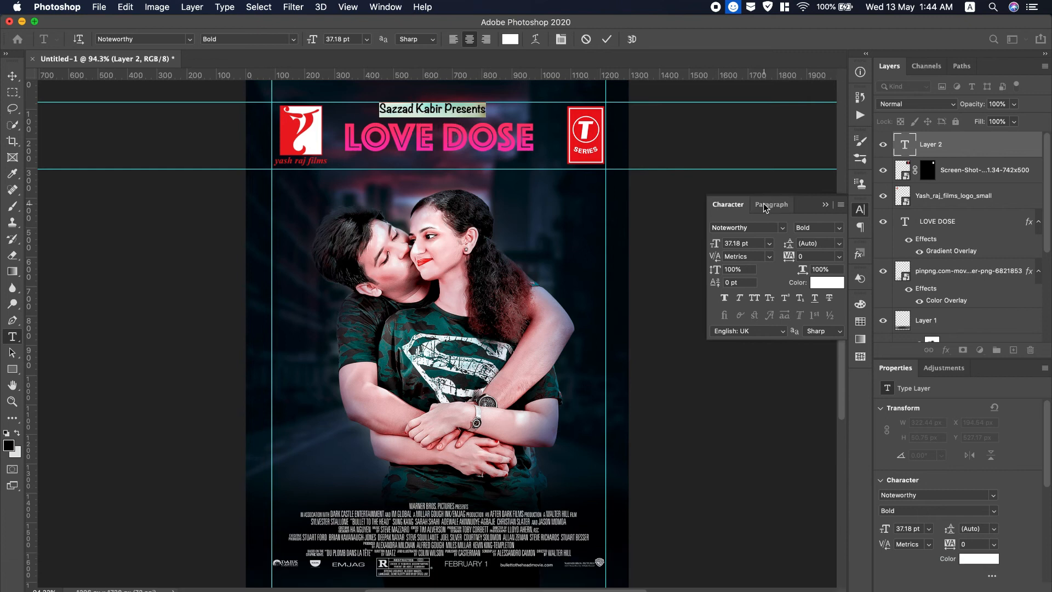
pyautogui.moveTo(787, 257); pyautogui.dragTo(798, 257)
pyautogui.click(12, 76)
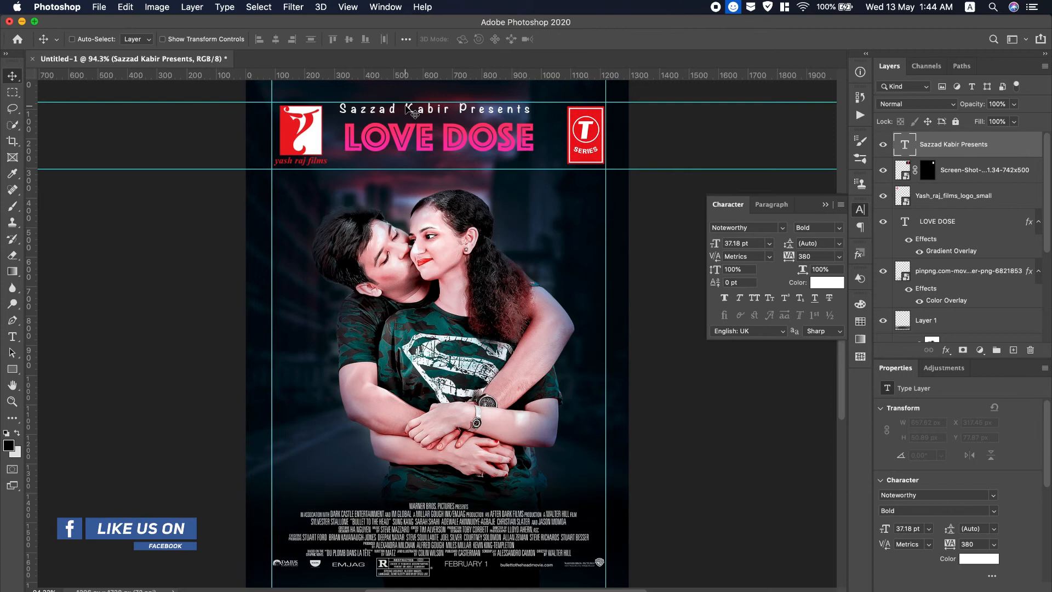
pyautogui.moveTo(410, 109); pyautogui.dragTo(412, 115)
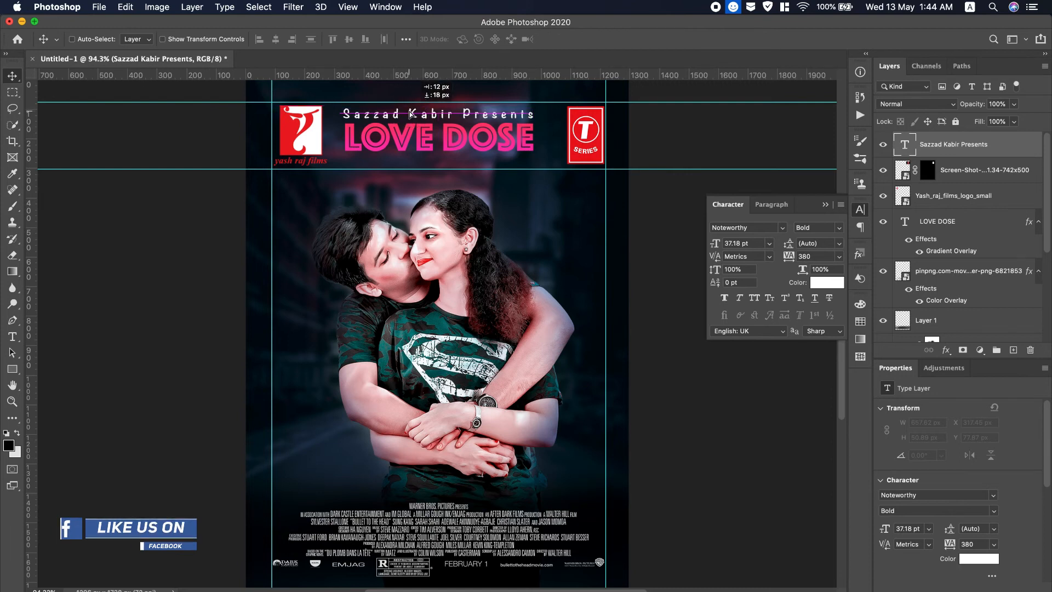
pyautogui.press('Up')
pyautogui.press('Up')
pyautogui.press('Up')
pyautogui.press('Up')
pyautogui.press('Up')
pyautogui.press('Up')
pyautogui.press('Up')
pyautogui.press('Up')
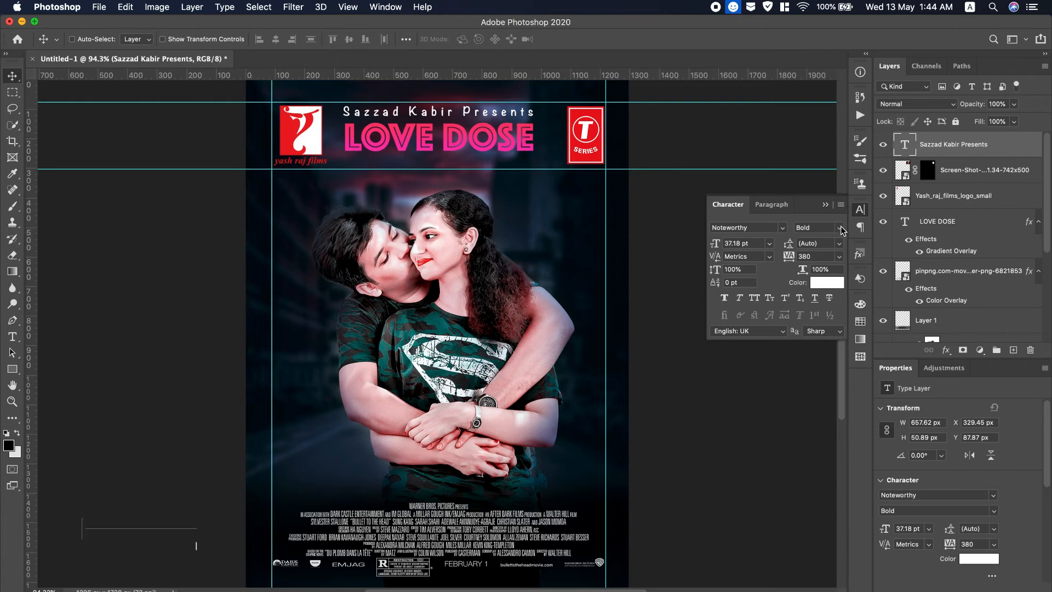
# Change the credit to Noteworthy Light at 39 pt.
pyautogui.click(842, 230)
pyautogui.click(816, 218)
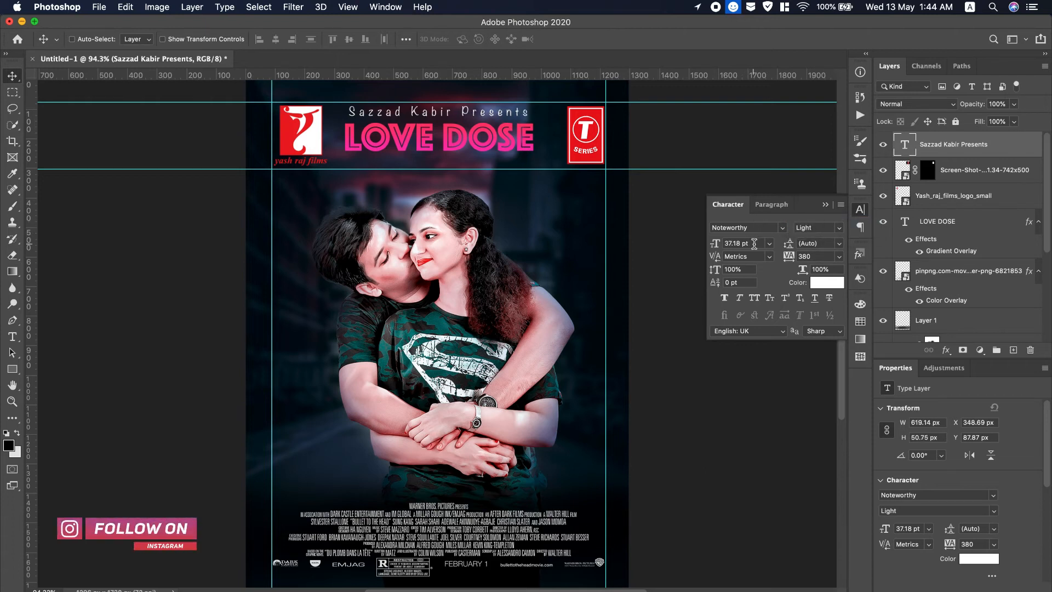
pyautogui.write('39')
pyautogui.press('Return')
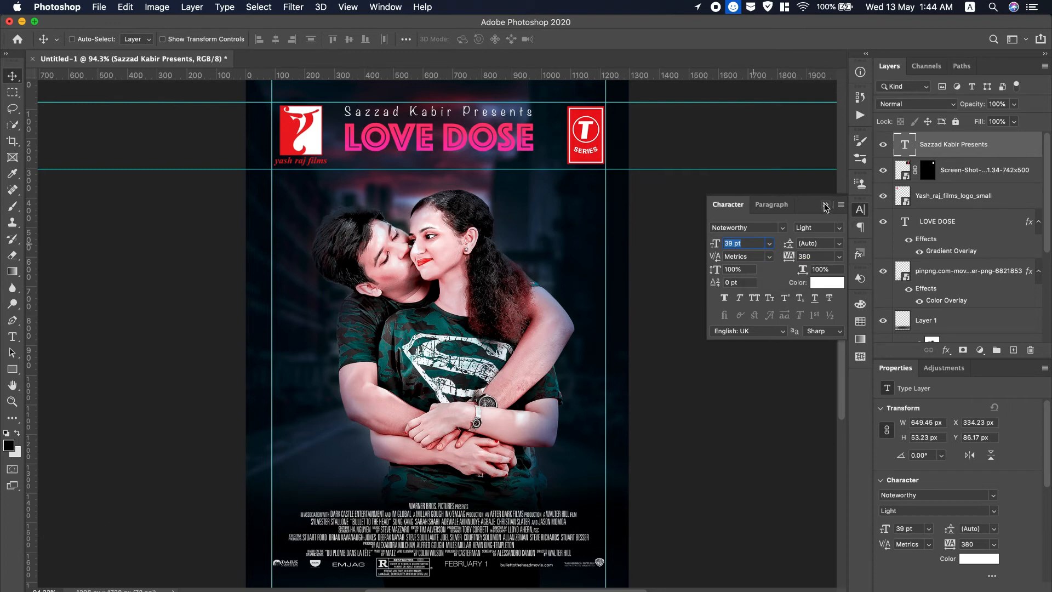
pyautogui.click(824, 206)
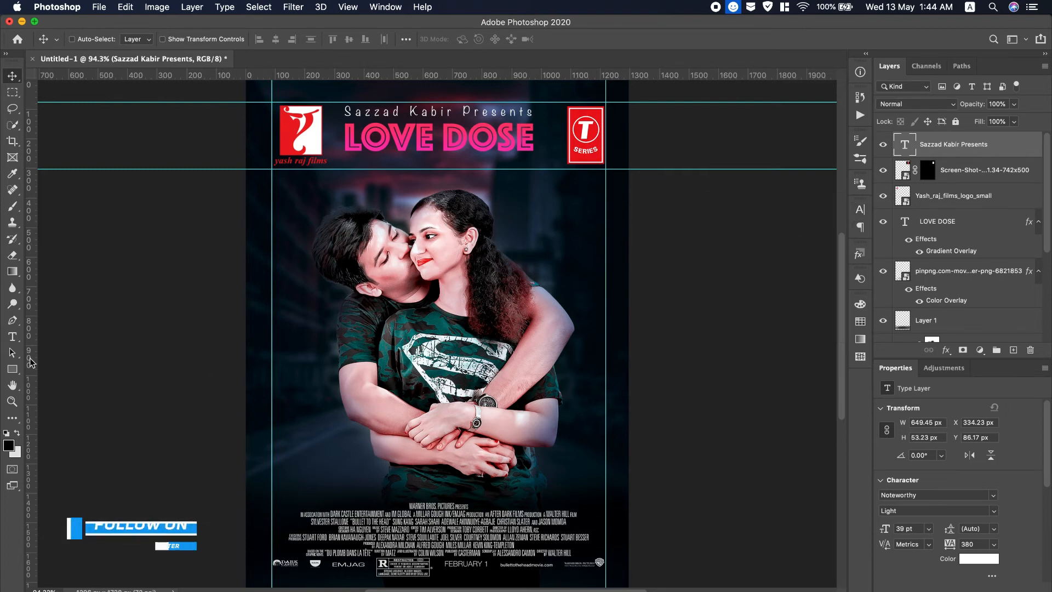
pyautogui.click(12, 336)
# Type 'ONLY ON' on the poster's left side and select it.
pyautogui.click(279, 371)
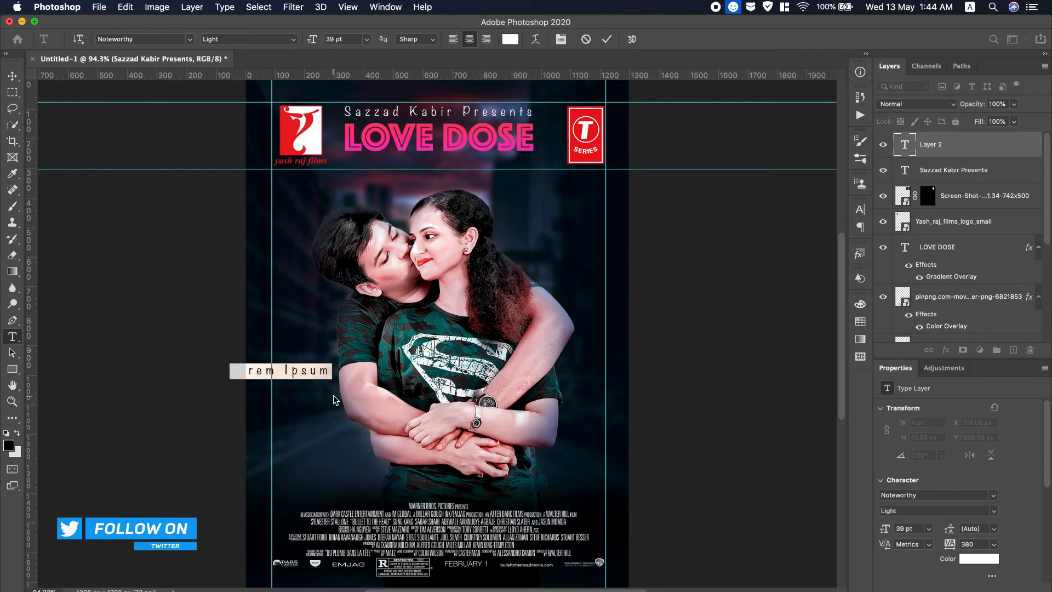
pyautogui.write('ONLY ON')
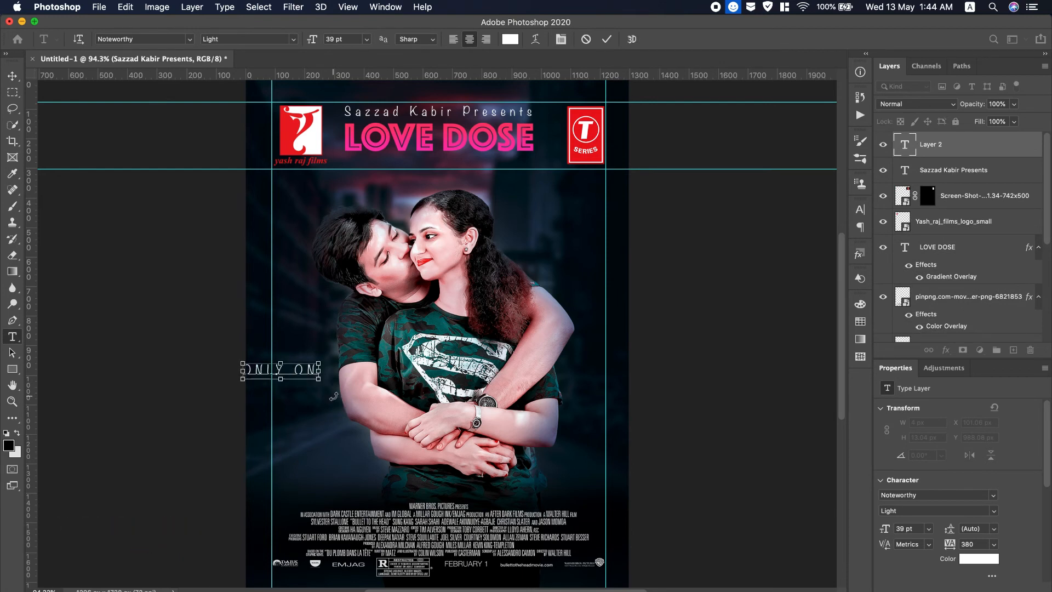
pyautogui.press('super+a')
# Set ONLY ON to tracking 0, Bold, 45 pt in the Character panel.
pyautogui.click(863, 210)
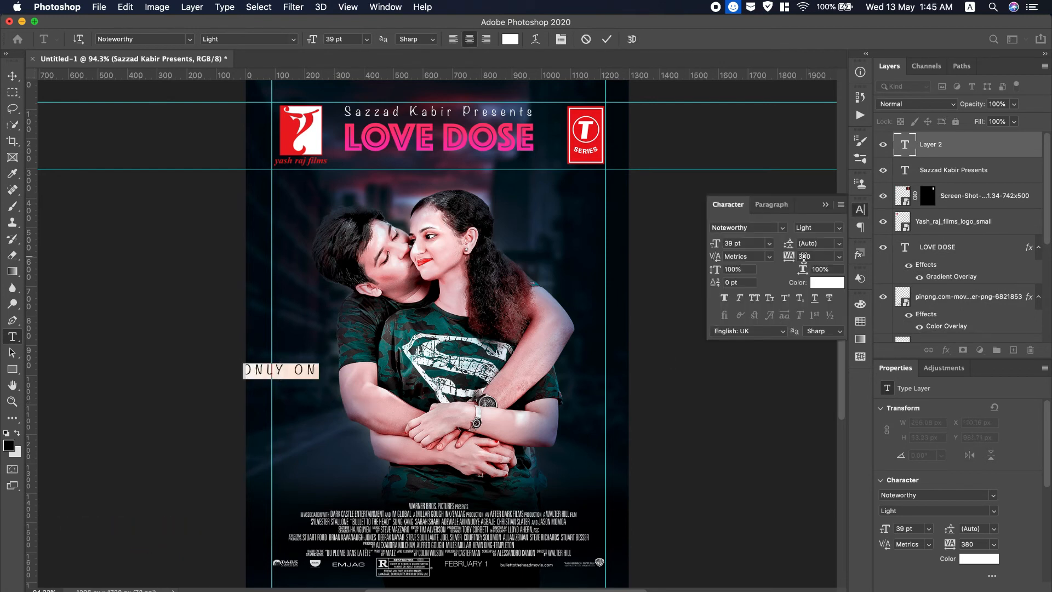
pyautogui.click(838, 256)
pyautogui.click(810, 329)
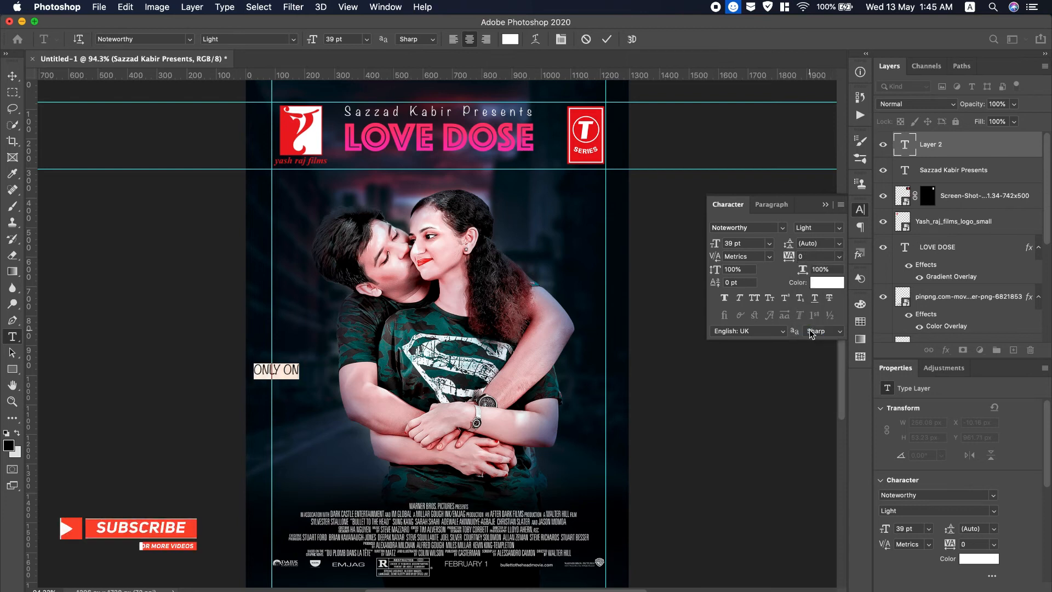
pyautogui.click(797, 227)
pyautogui.click(805, 239)
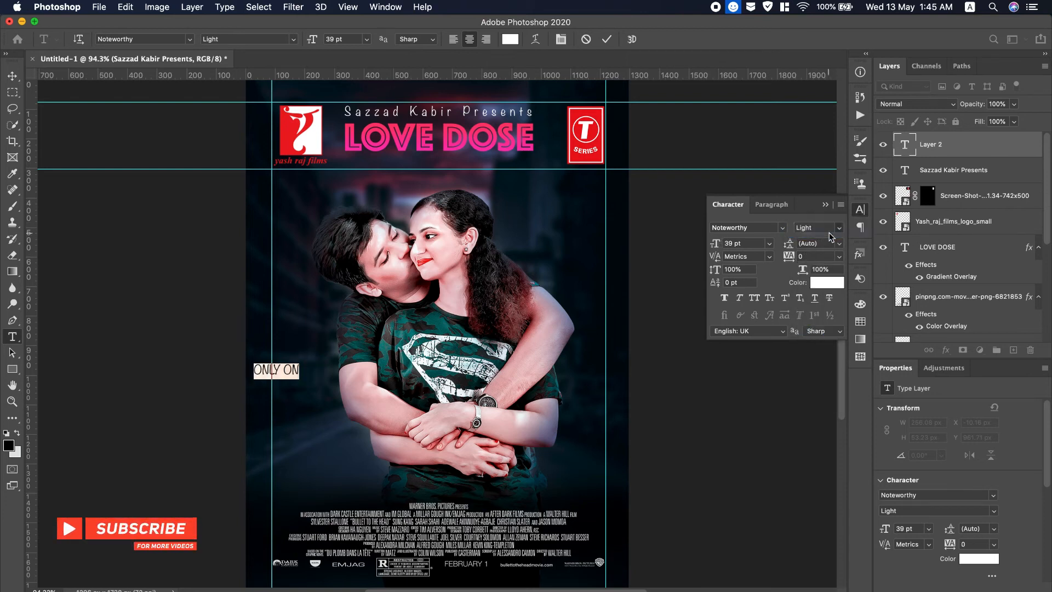
pyautogui.moveTo(714, 244); pyautogui.dragTo(720, 248)
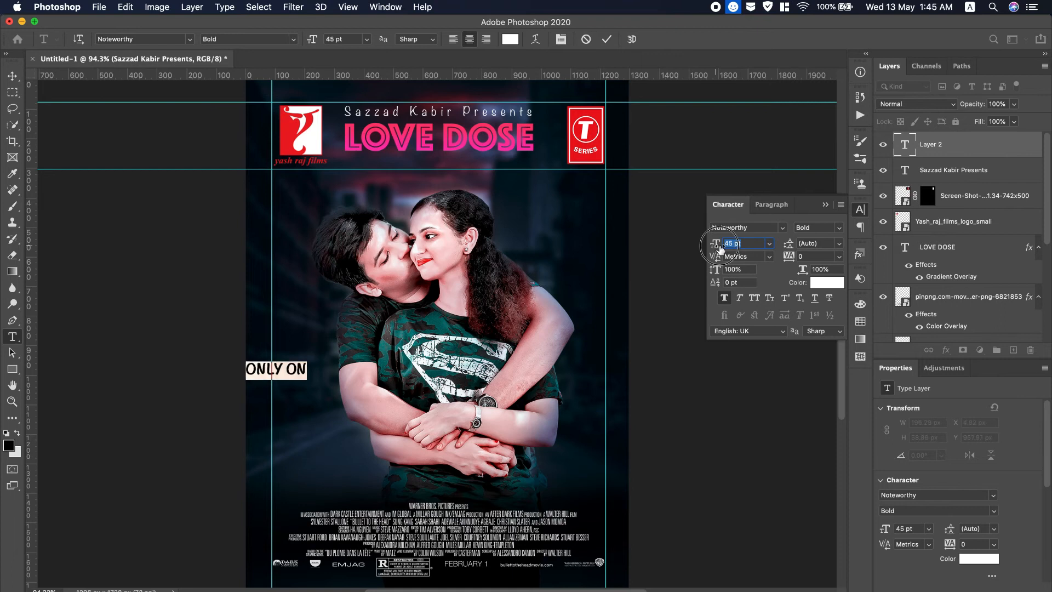
# Align ONLY ON's left edge with the left guide and commit the text.
pyautogui.moveTo(272, 392); pyautogui.dragTo(311, 386)
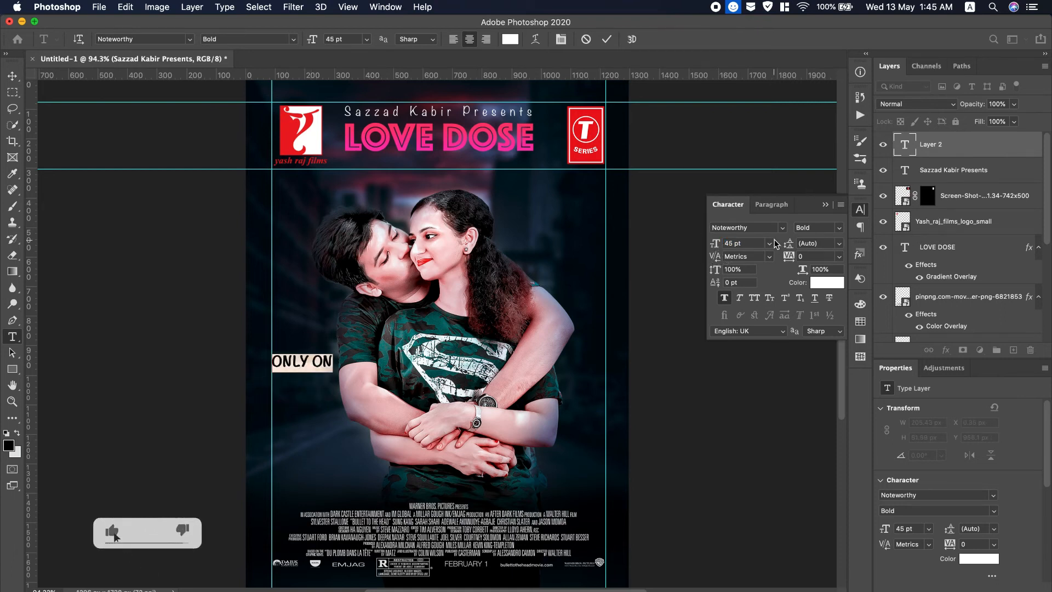
pyautogui.click(825, 205)
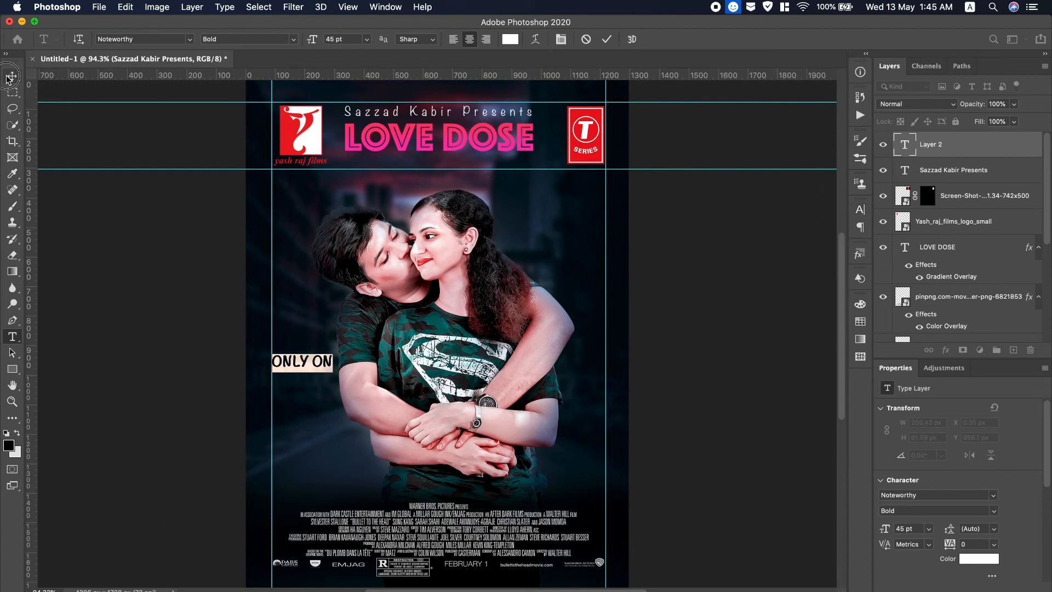
pyautogui.click(10, 77)
# Drop 2-star-cineplex.png from the Desktop onto the poster just under ONLY ON.
pyautogui.press('super+Tab')
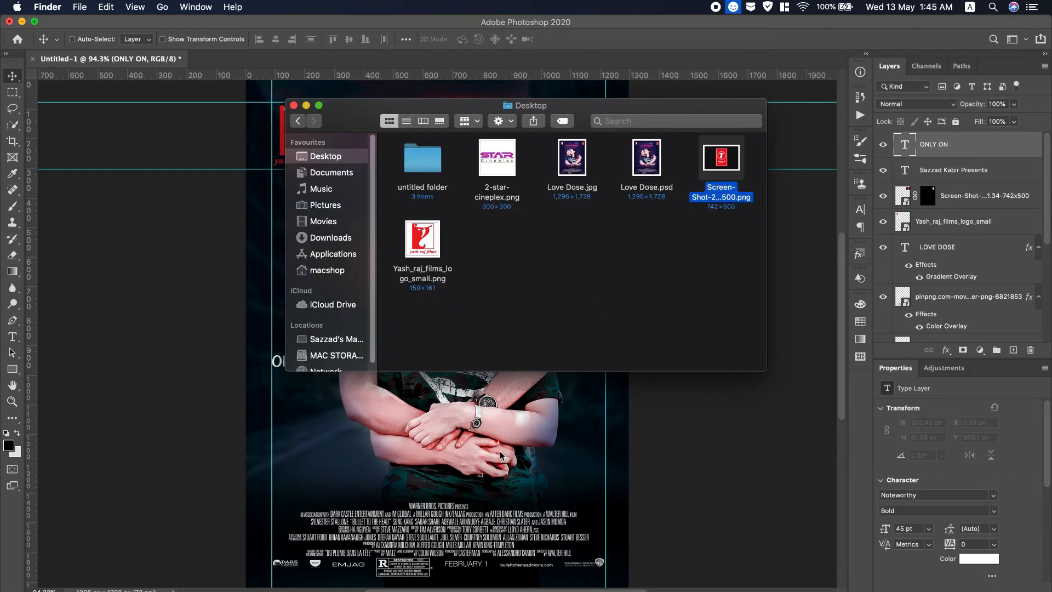
pyautogui.moveTo(497, 162); pyautogui.dragTo(336, 394)
pyautogui.moveTo(352, 439); pyautogui.dragTo(331, 427)
pyautogui.moveTo(318, 389); pyautogui.dragTo(319, 377)
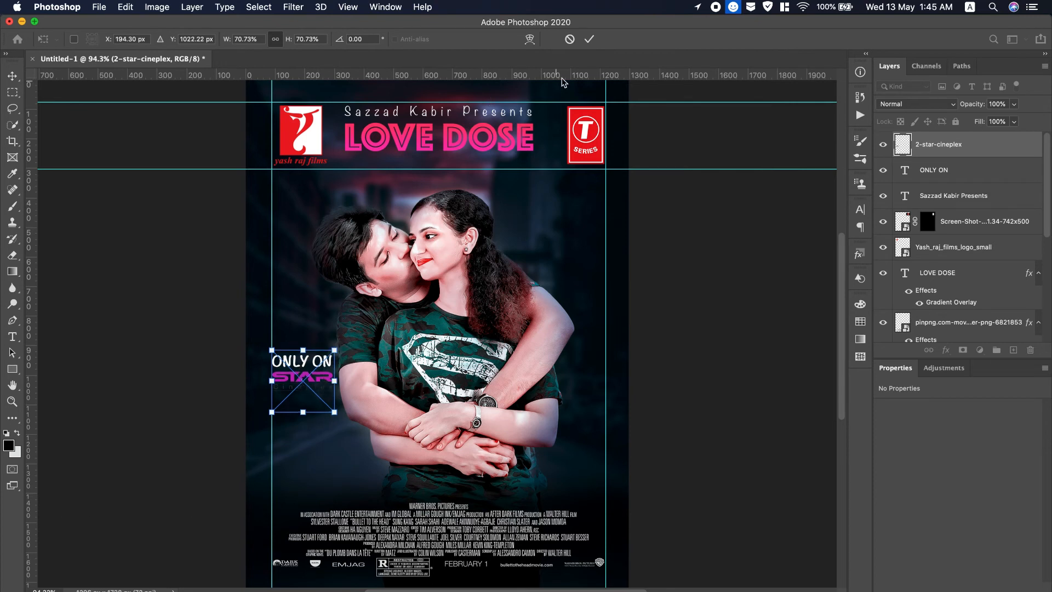
pyautogui.click(590, 39)
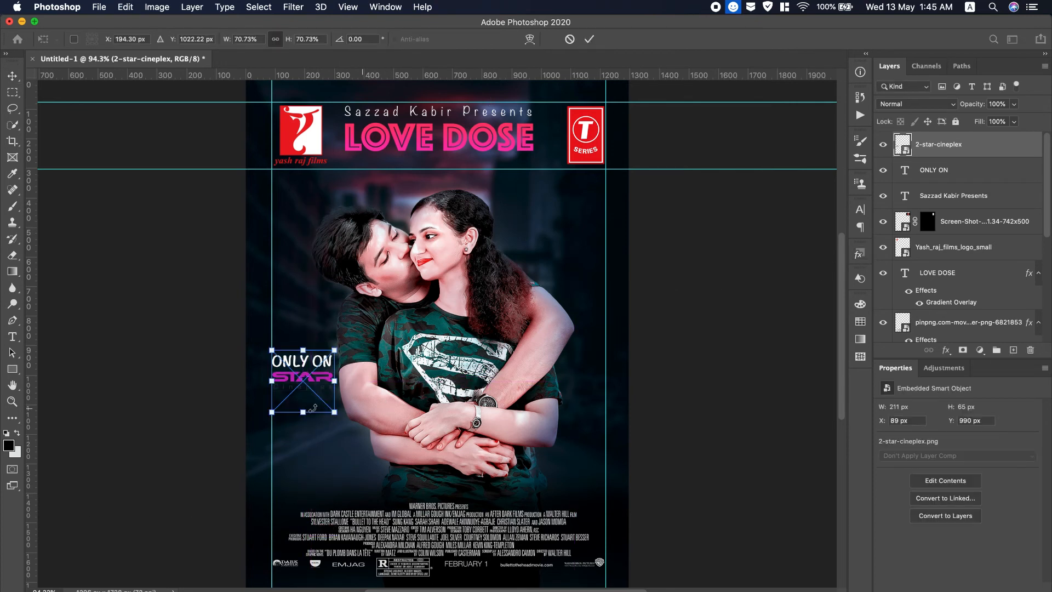
# Shrink the Star Cineplex logo to about 68% (204 × 63 px).
pyautogui.hotkey('ctrl', 't')
pyautogui.moveTo(337, 414); pyautogui.dragTo(332, 410)
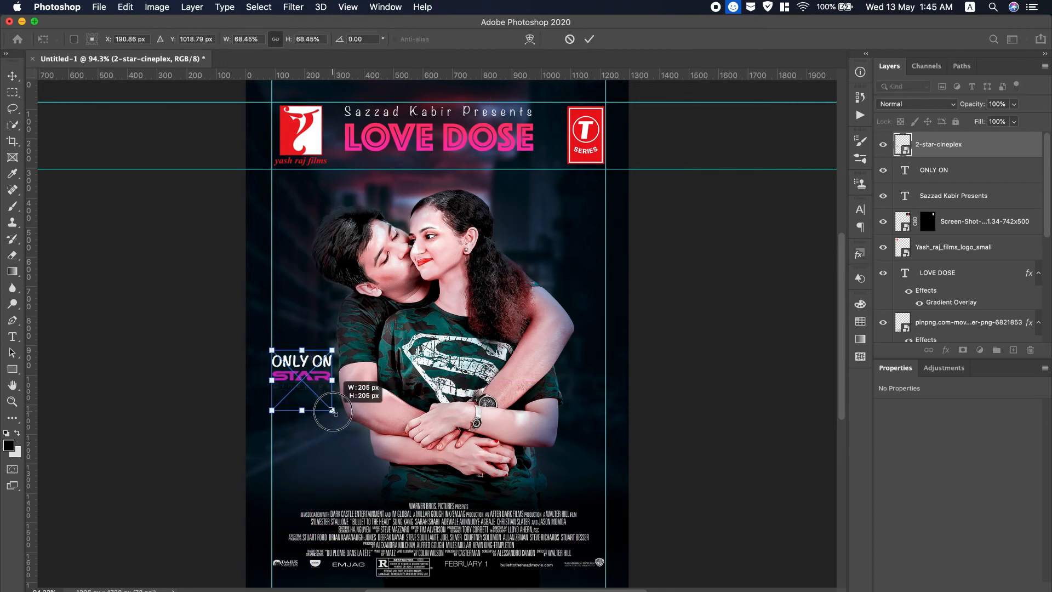
pyautogui.click(590, 40)
pyautogui.doubleClick(1033, 147)
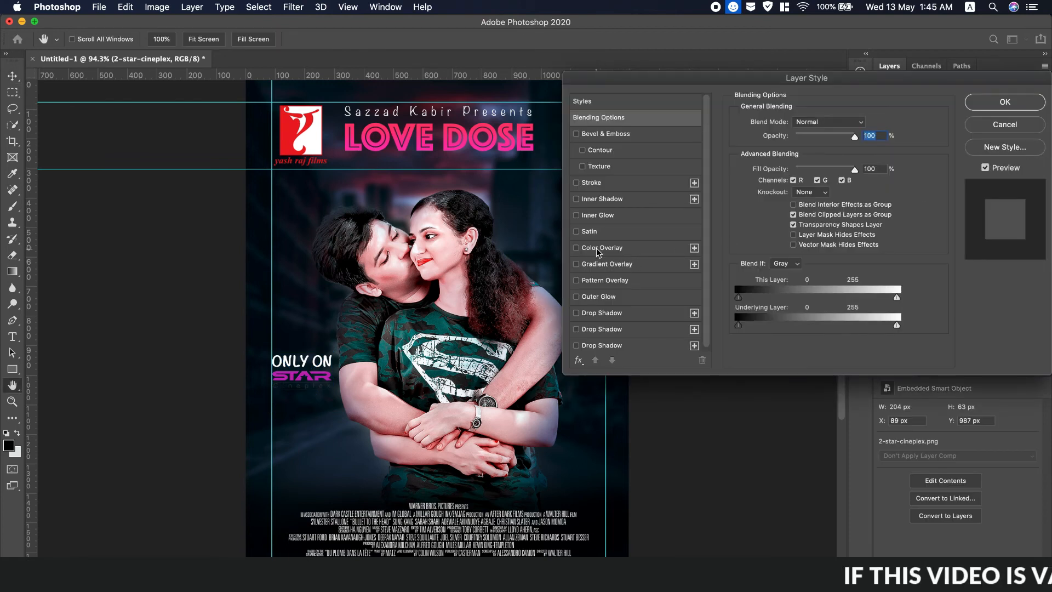
# Give the STAR logo a red Color Overlay sampled from the yash raj logo.
pyautogui.click(596, 248)
pyautogui.click(864, 125)
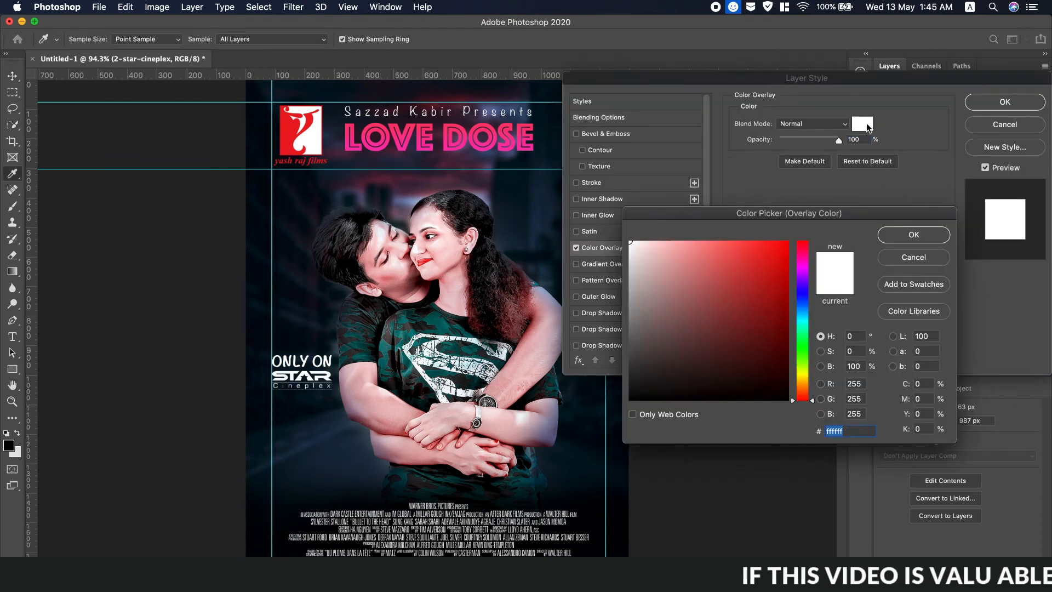
pyautogui.click(301, 135)
pyautogui.click(924, 237)
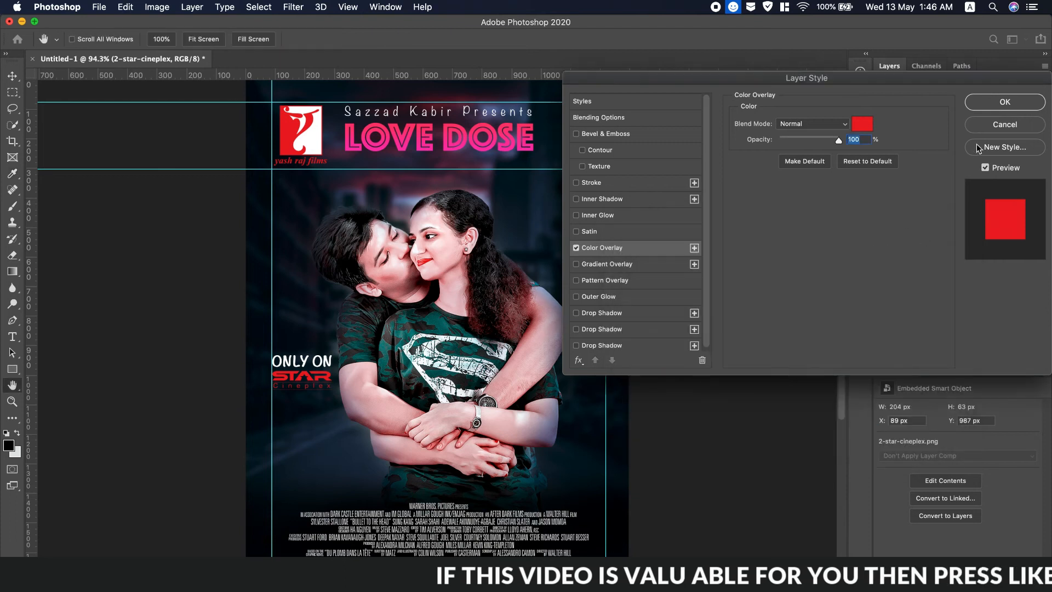
pyautogui.click(1005, 102)
# Group the logo with ONLY ON and move the group to bottom centre above the credits.
pyautogui.keyDown('super'); pyautogui.click(986, 195); pyautogui.keyUp('super')
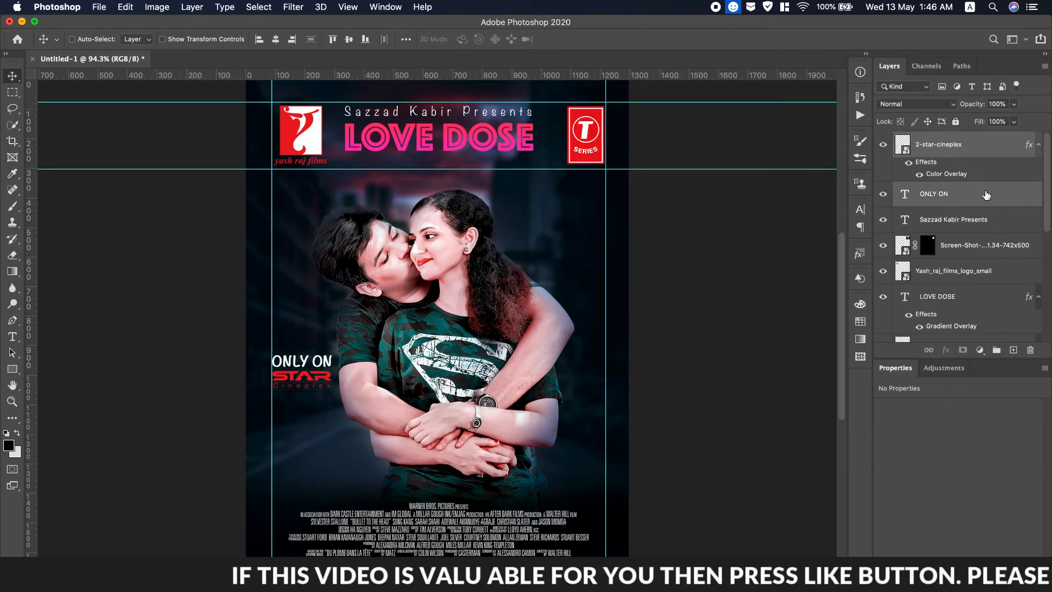
pyautogui.press('super+g')
pyautogui.moveTo(301, 361); pyautogui.dragTo(444, 462)
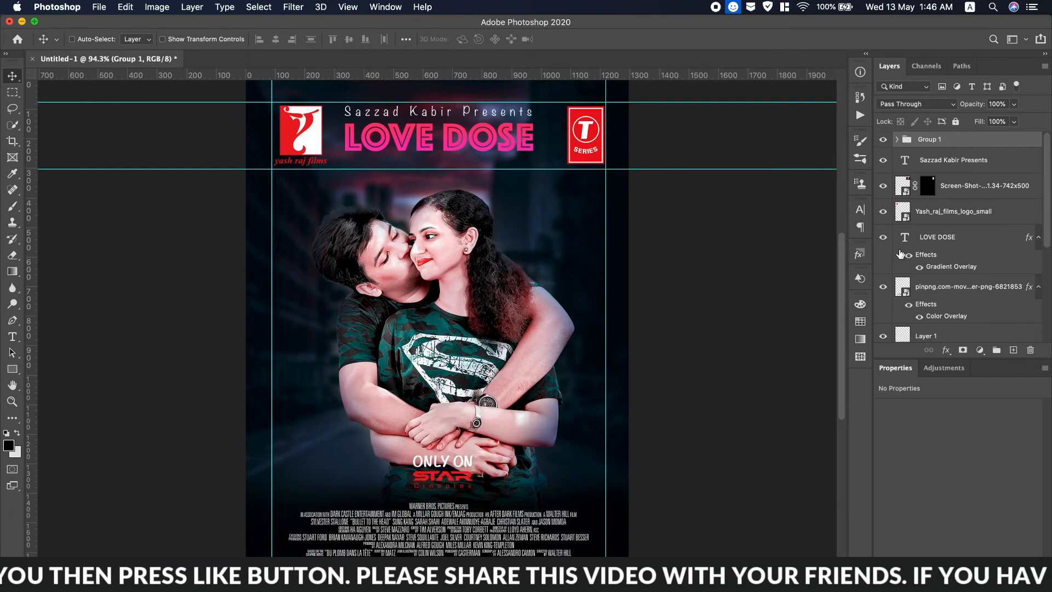
pyautogui.click(954, 164)
# On a new layer, paint a soft dark patch around the ONLY ON text.
pyautogui.click(1012, 349)
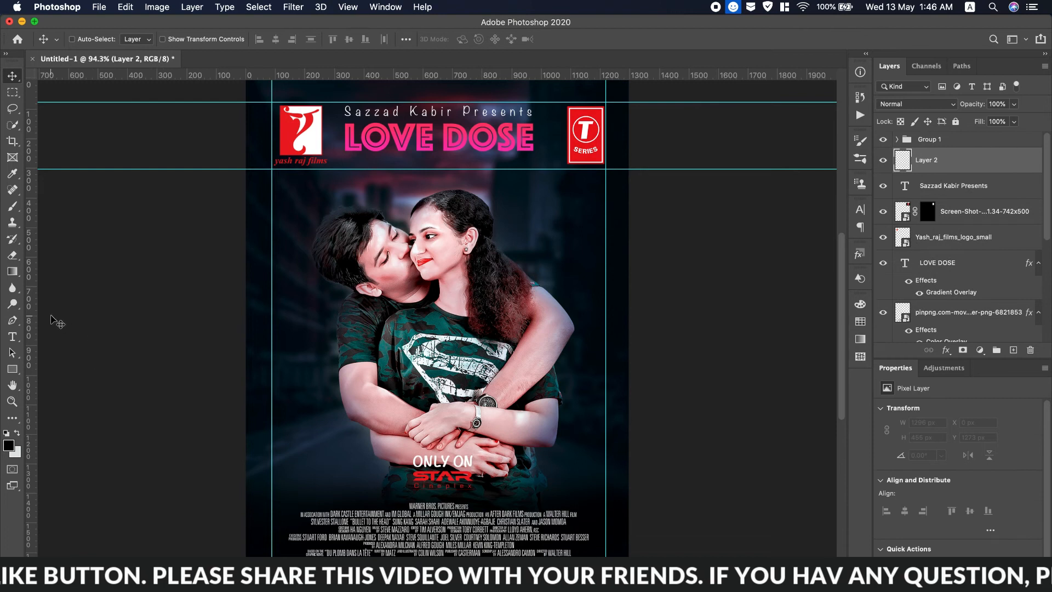
pyautogui.click(12, 206)
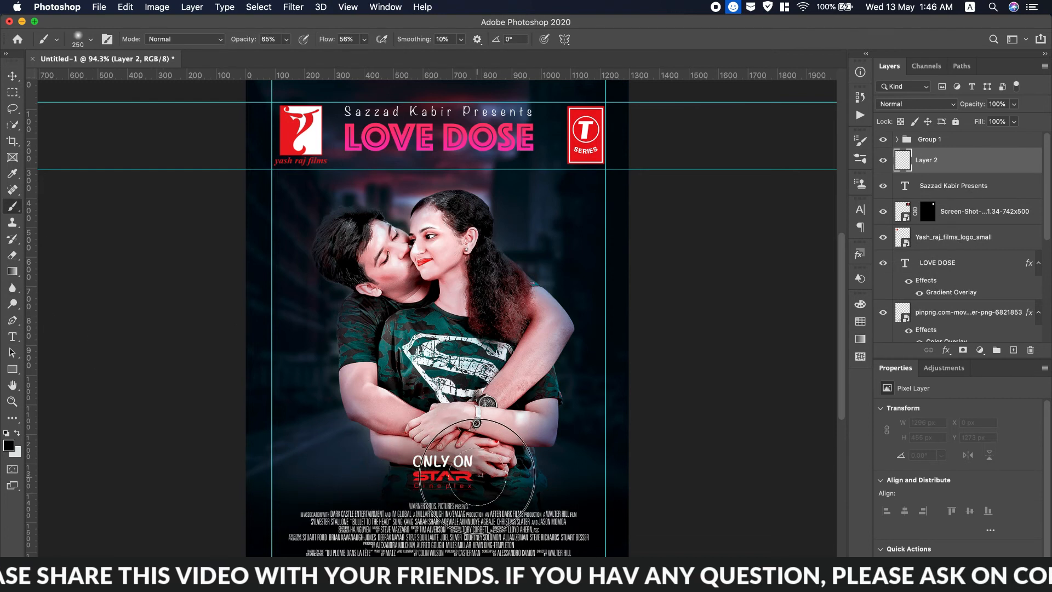
pyautogui.moveTo(396, 477)
pyautogui.mouseDown()
pyautogui.moveTo(376, 472)
pyautogui.moveTo(533, 486)
pyautogui.moveTo(268, 471)
pyautogui.moveTo(698, 515)
pyautogui.mouseUp()
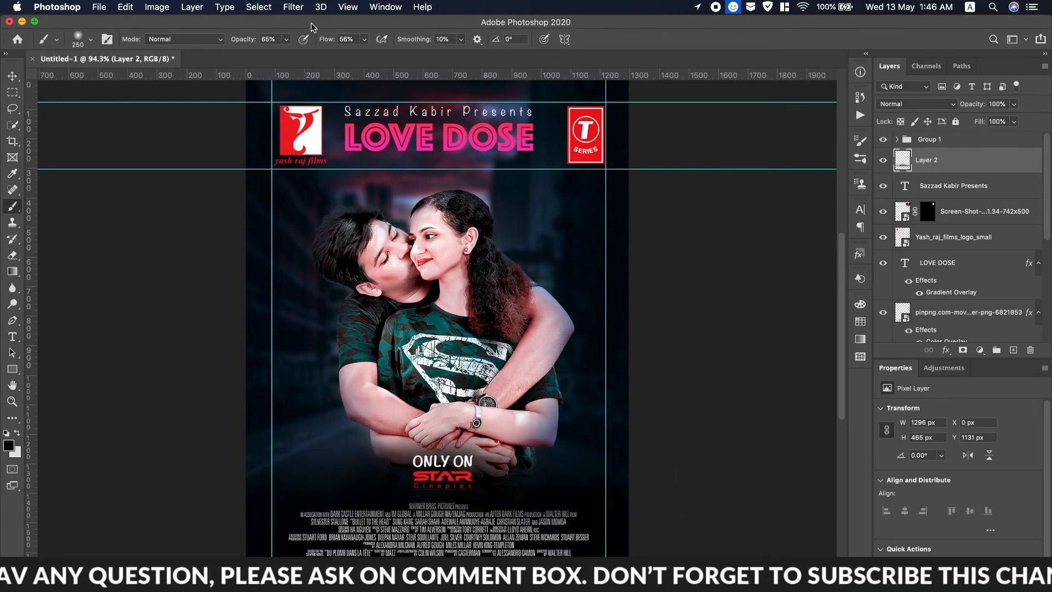
# Clear all guides and stamp everything visible into a new merged layer.
pyautogui.click(348, 7)
pyautogui.click(404, 332)
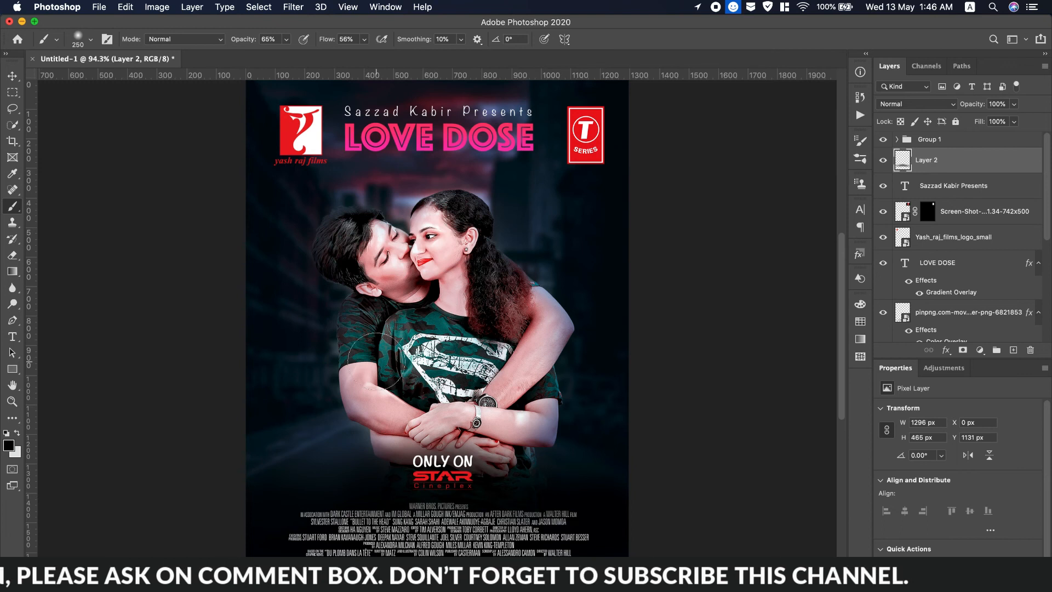
pyautogui.scroll(-2, 375, 361)
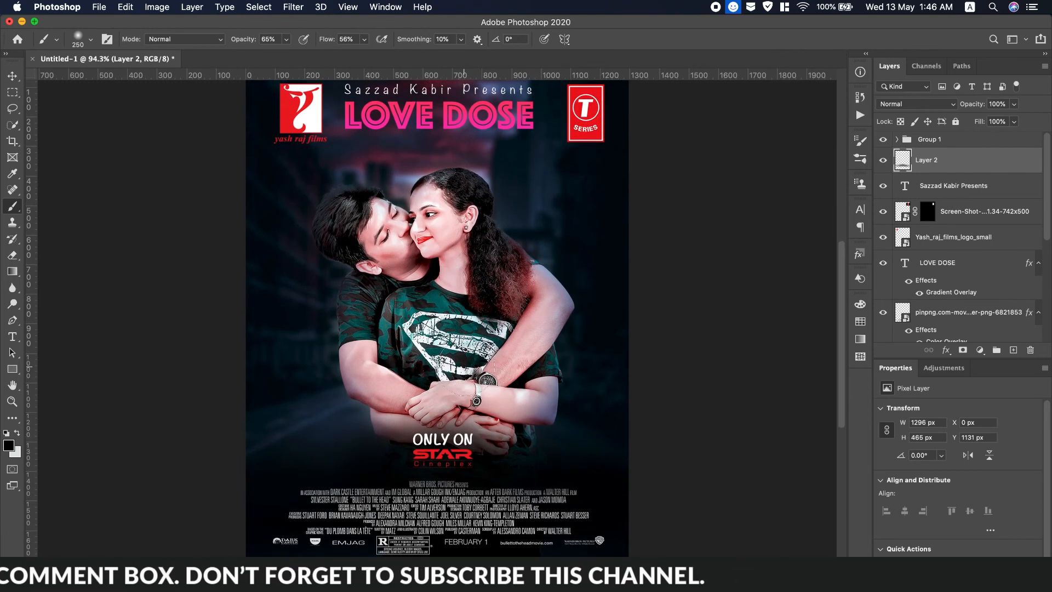
pyautogui.click(984, 141)
pyautogui.press('super+alt+shift+e')
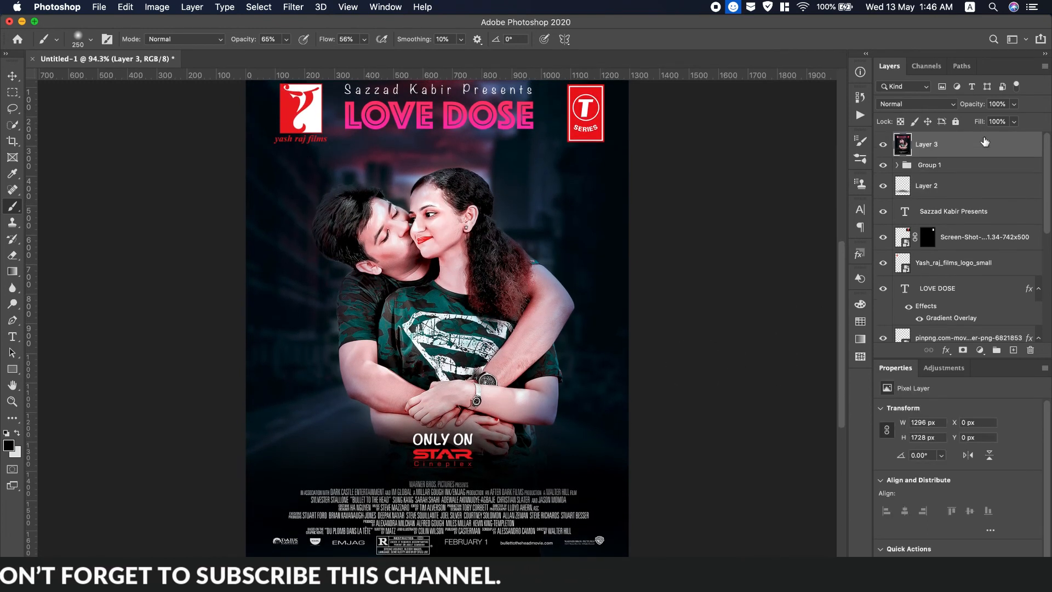
# Apply Imagenomic Noiseware and then Portraiture 3 to the merged layer.
pyautogui.click(293, 7)
pyautogui.moveTo(329, 289)
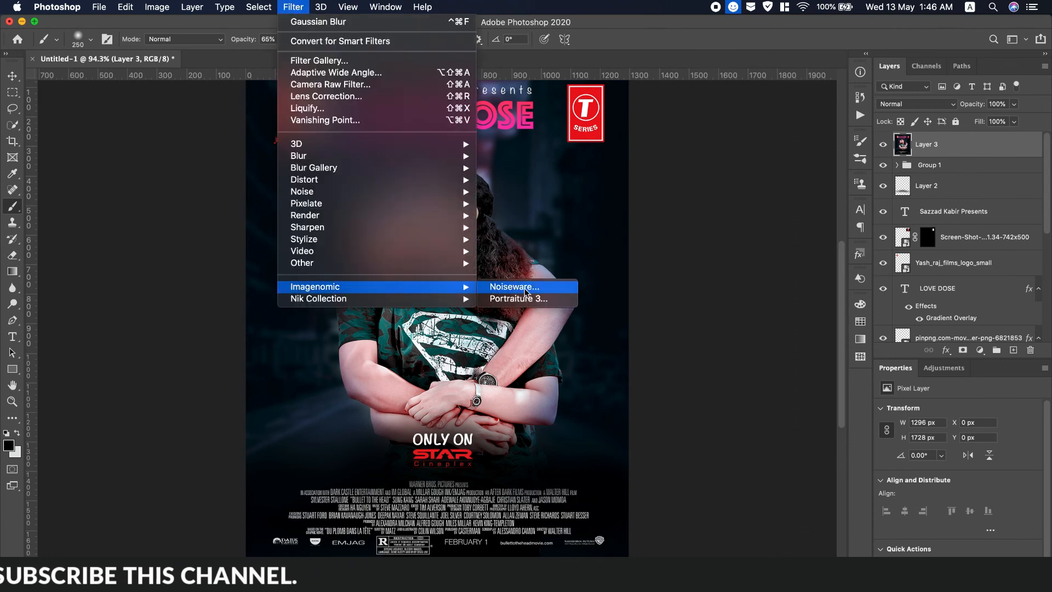
pyautogui.click(512, 290)
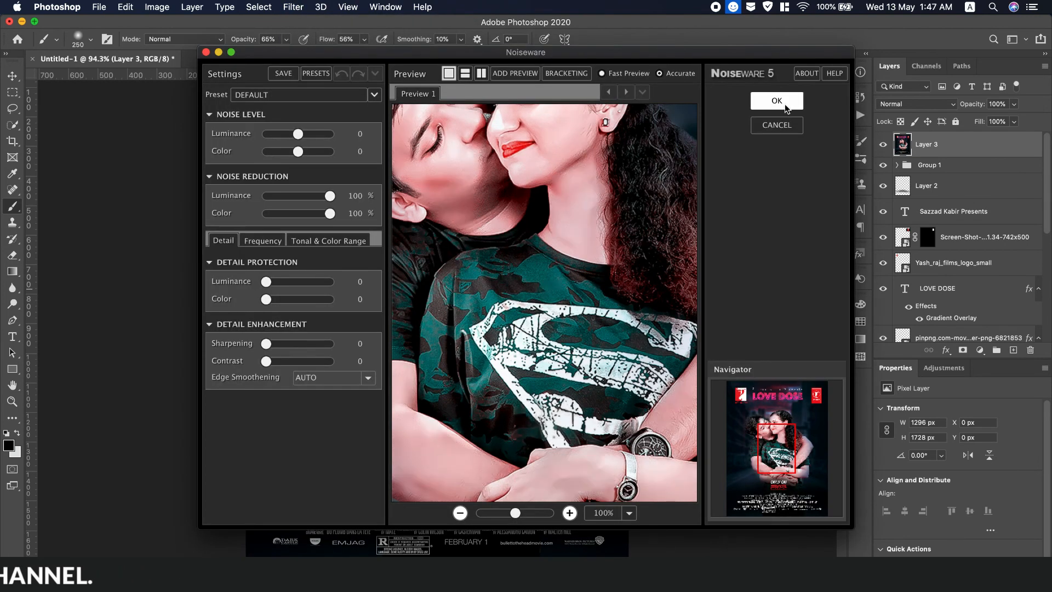
pyautogui.click(784, 102)
pyautogui.click(293, 6)
pyautogui.moveTo(415, 286)
pyautogui.click(543, 299)
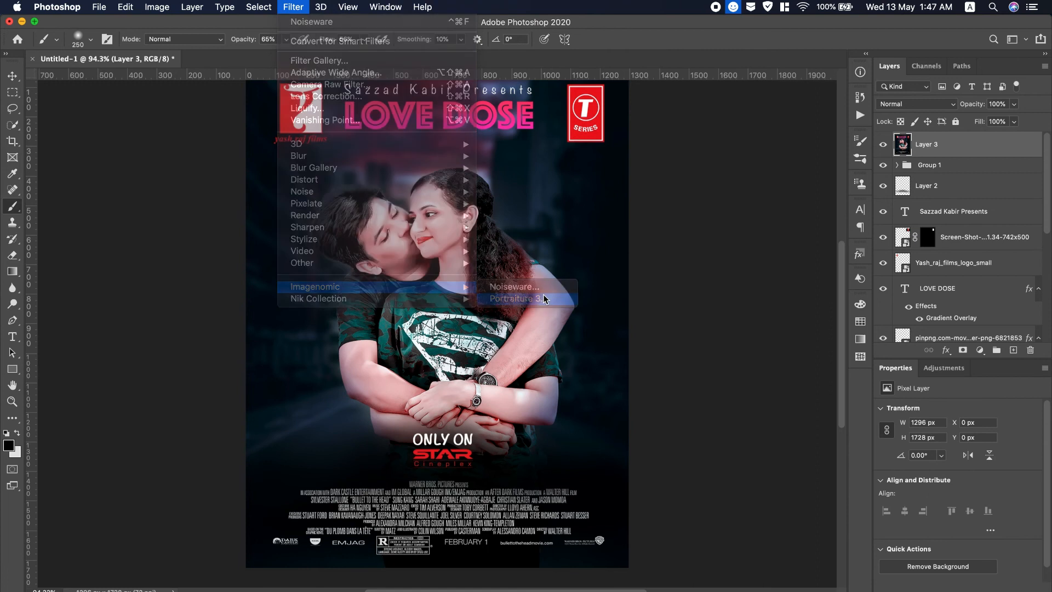
pyautogui.click(789, 122)
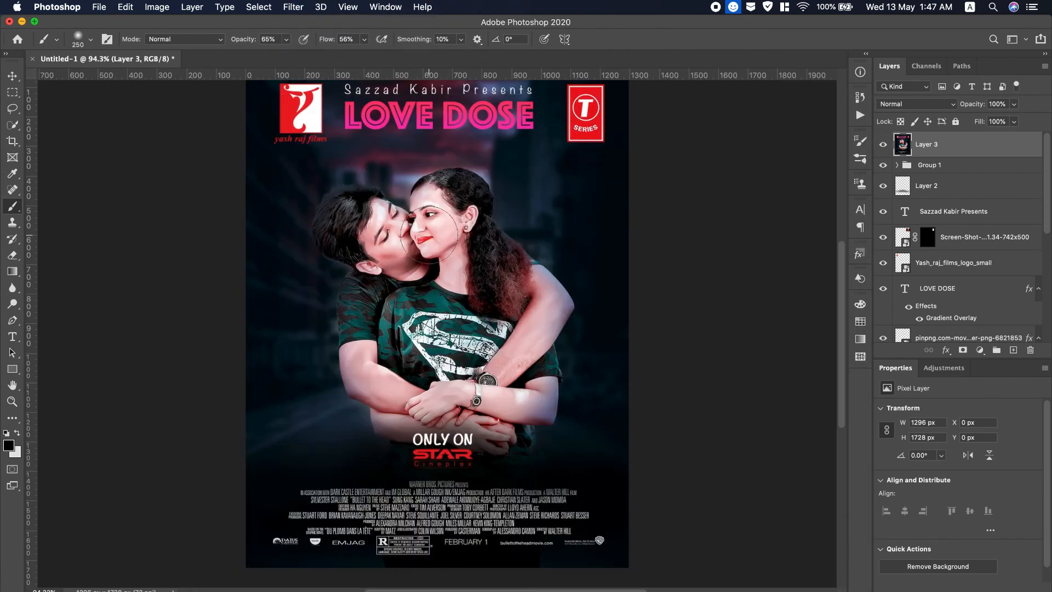
# Launch Color Efex Pro 4 from the Nik Collection filters.
pyautogui.click(293, 7)
pyautogui.moveTo(416, 296)
pyautogui.click(527, 310)
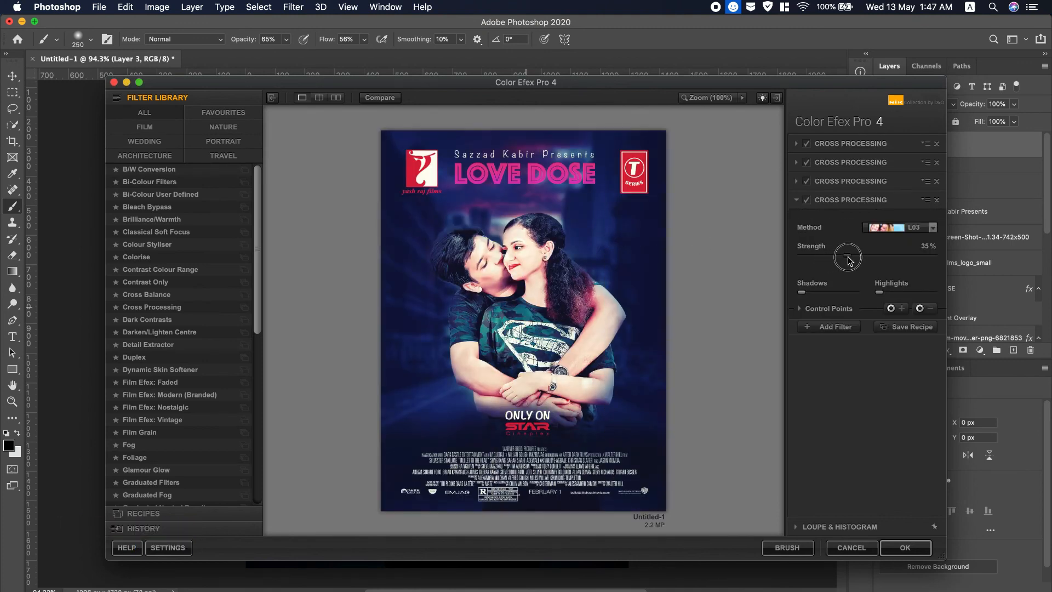
# Lower each of the four stacked Cross Processing strengths, the first to 18%, and apply.
pyautogui.moveTo(843, 256); pyautogui.dragTo(816, 256)
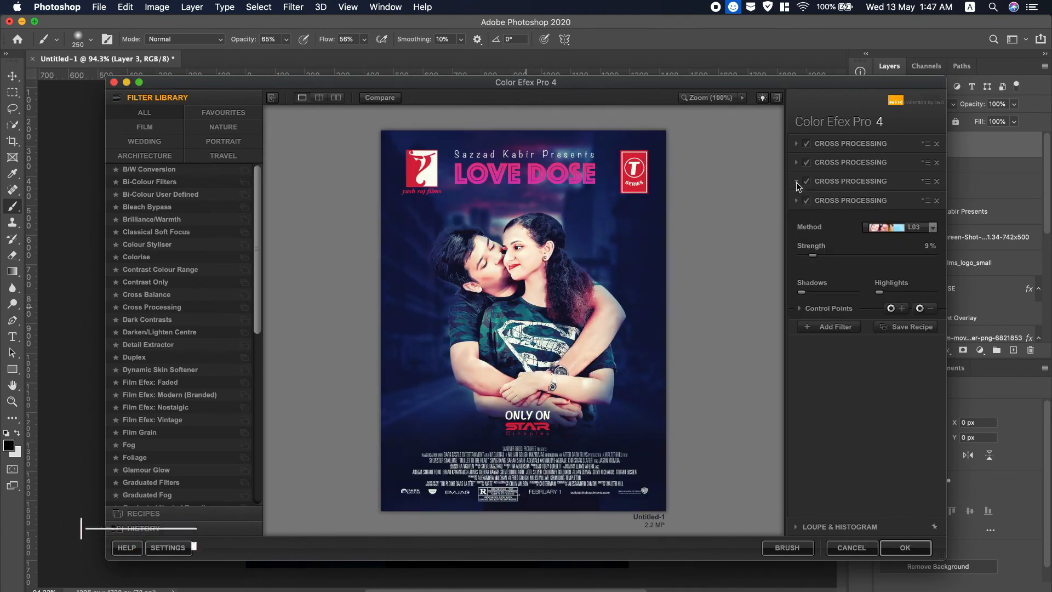
pyautogui.click(800, 185)
pyautogui.click(814, 240)
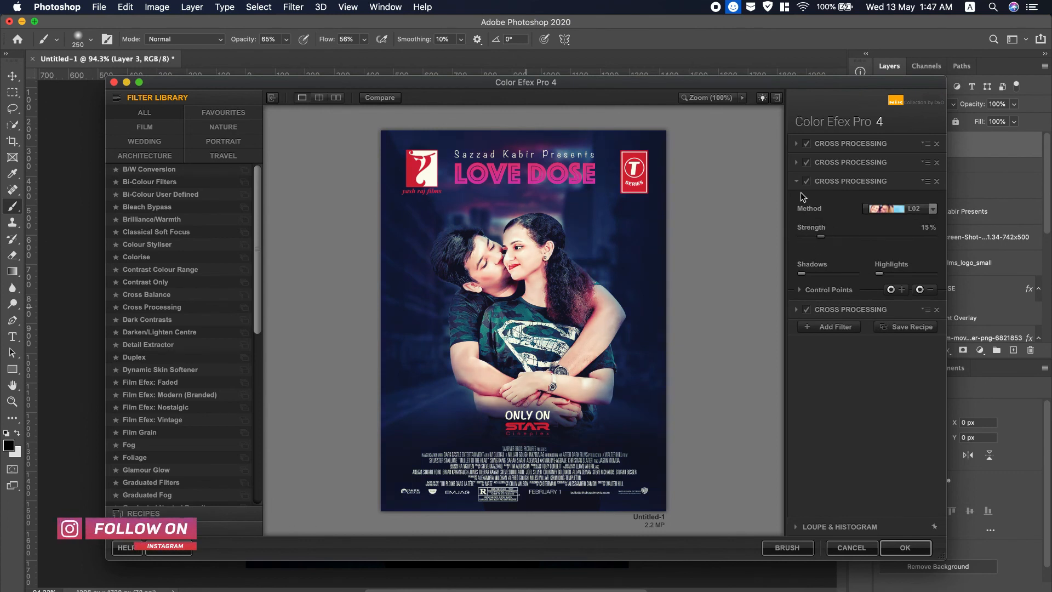
pyautogui.click(798, 163)
pyautogui.click(832, 218)
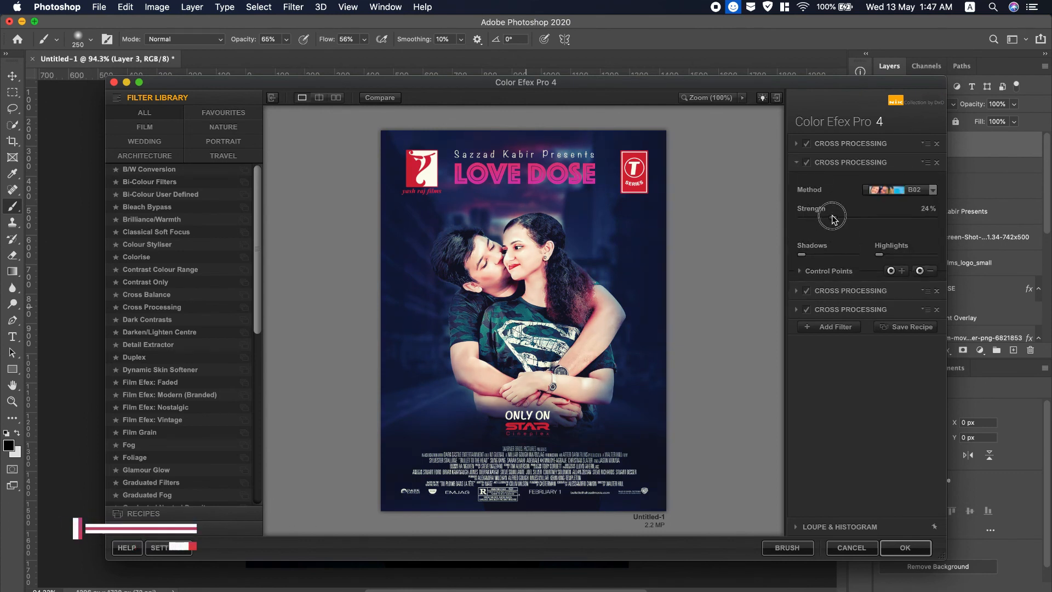
pyautogui.click(798, 143)
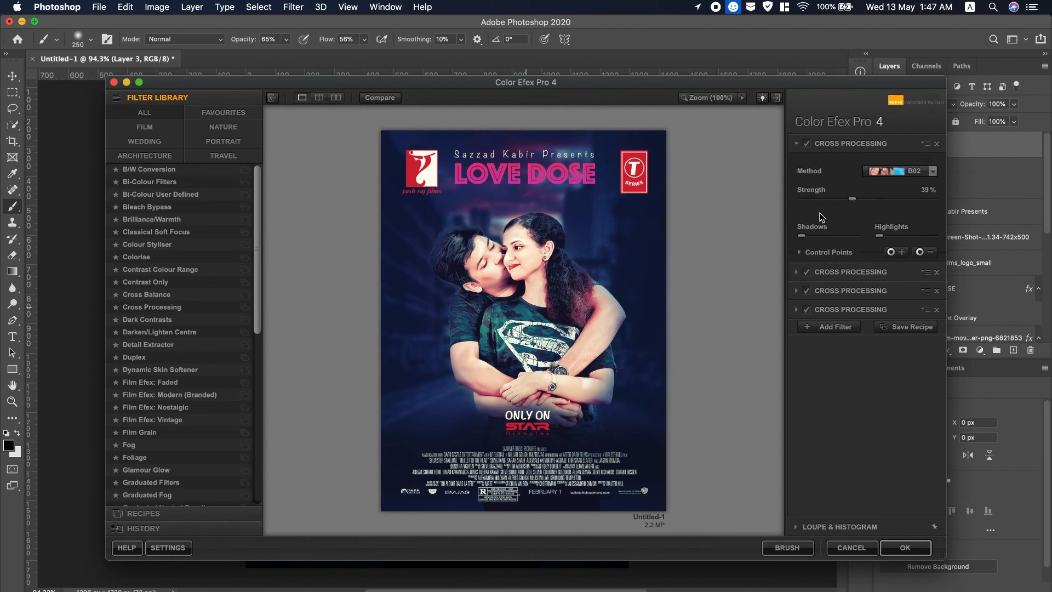
pyautogui.moveTo(816, 202); pyautogui.dragTo(825, 202)
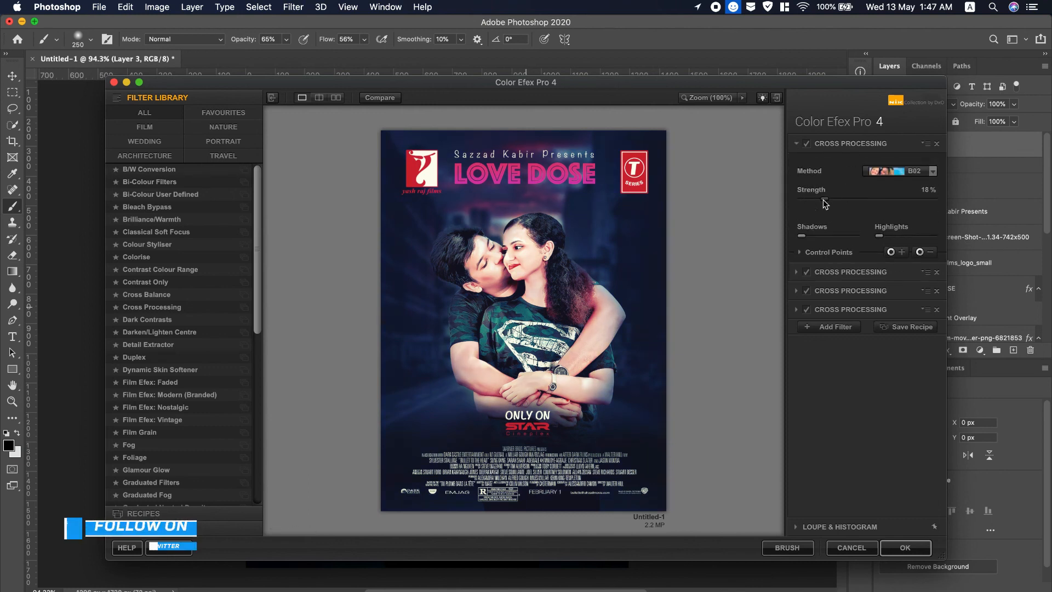
pyautogui.click(907, 547)
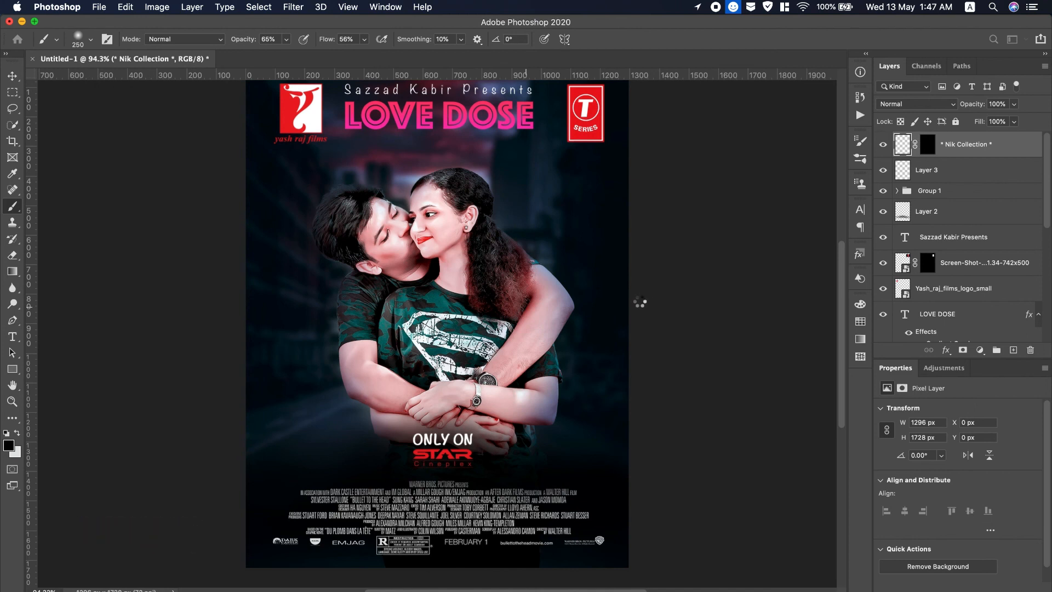
# Fit the whole graded poster in the window.
pyautogui.scroll(1, 493, 335)
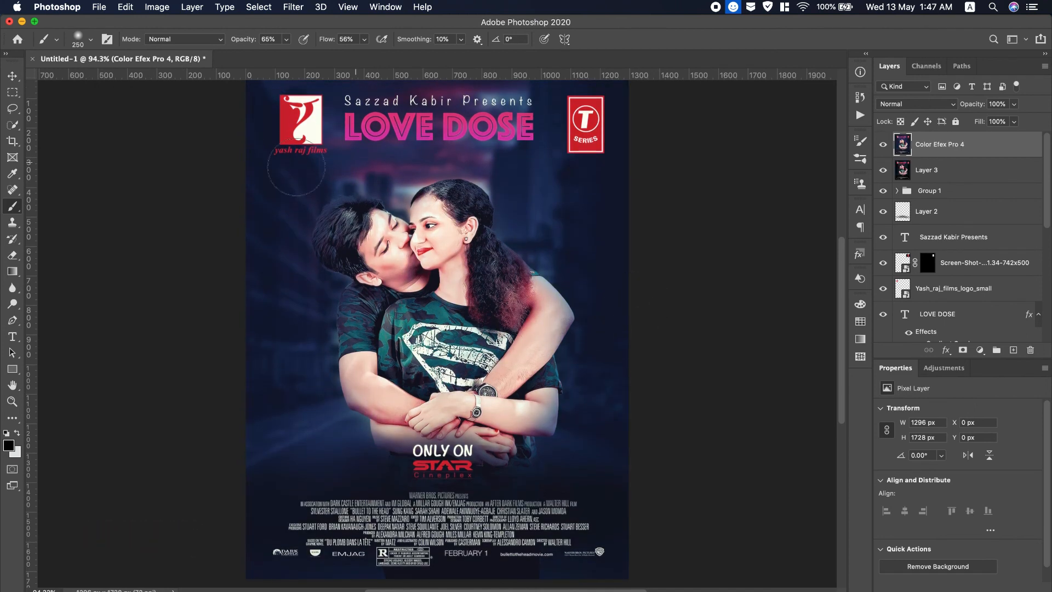
pyautogui.click(12, 400)
pyautogui.click(379, 40)
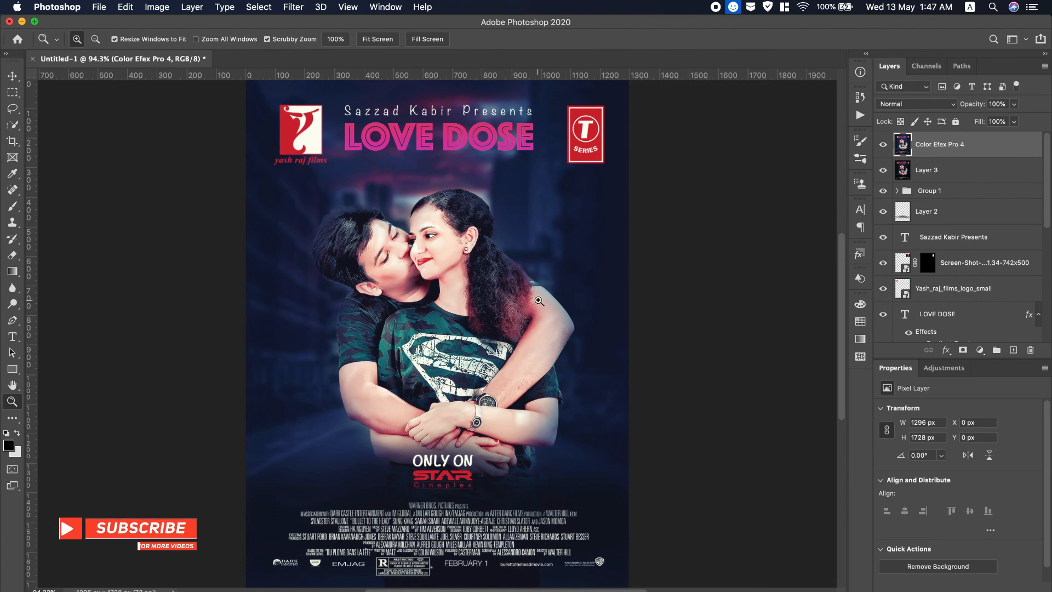
pyautogui.click(99, 7)
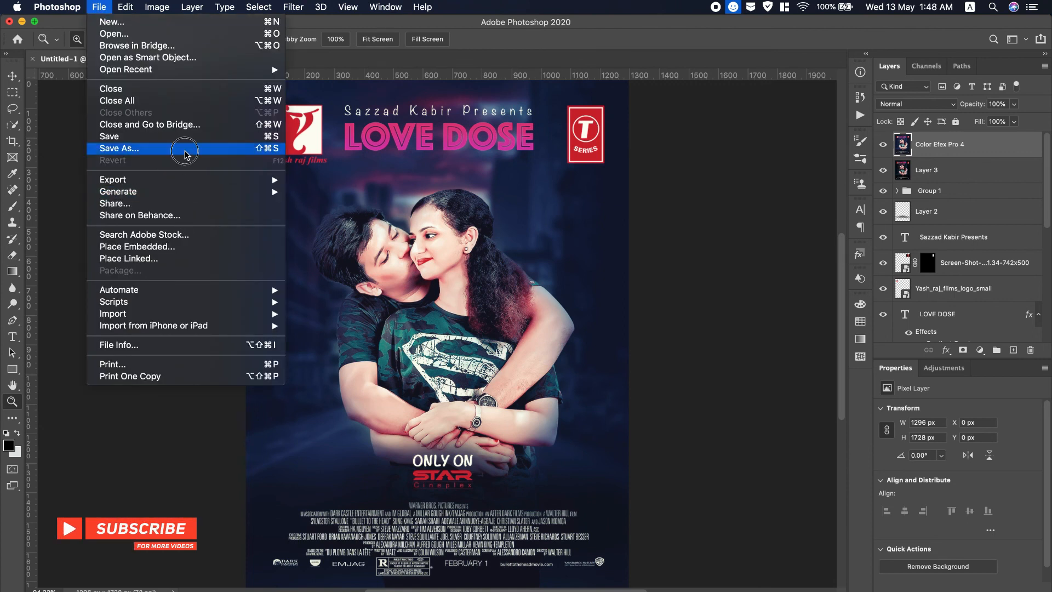
# Save the poster to the Desktop as JPEG 'Love Dose Movie Poster Design' at Quality 12.
pyautogui.click(137, 148)
pyautogui.click(526, 199)
pyautogui.click(522, 278)
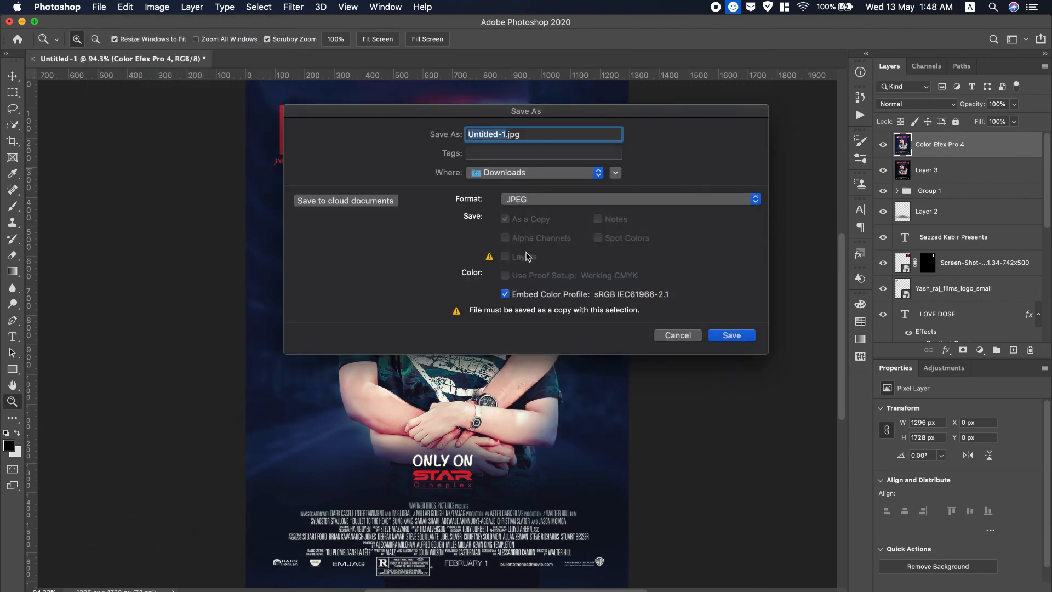
pyautogui.click(519, 175)
pyautogui.click(512, 284)
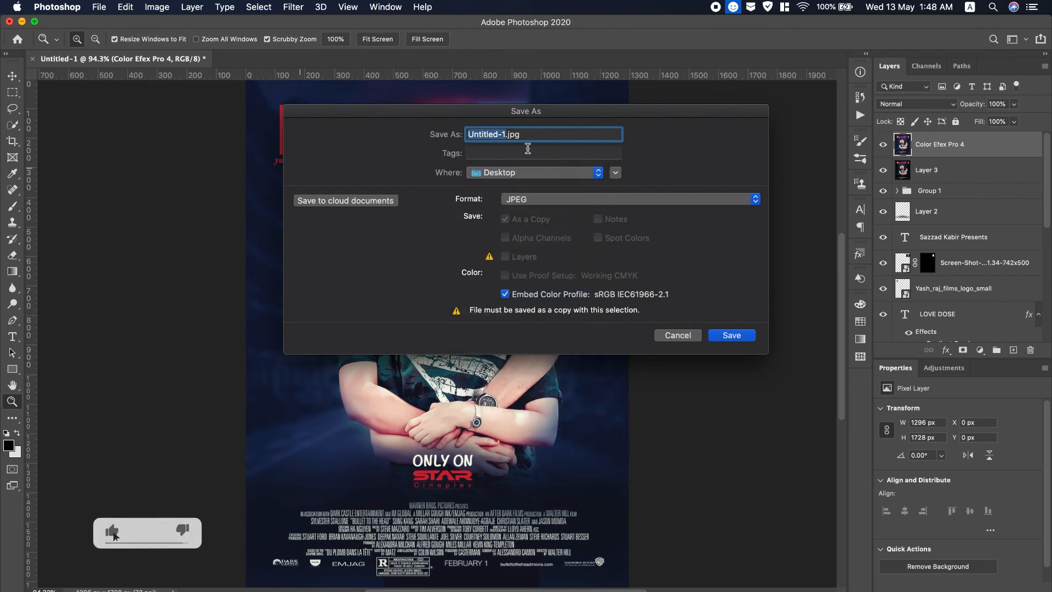
pyautogui.write('Love D')
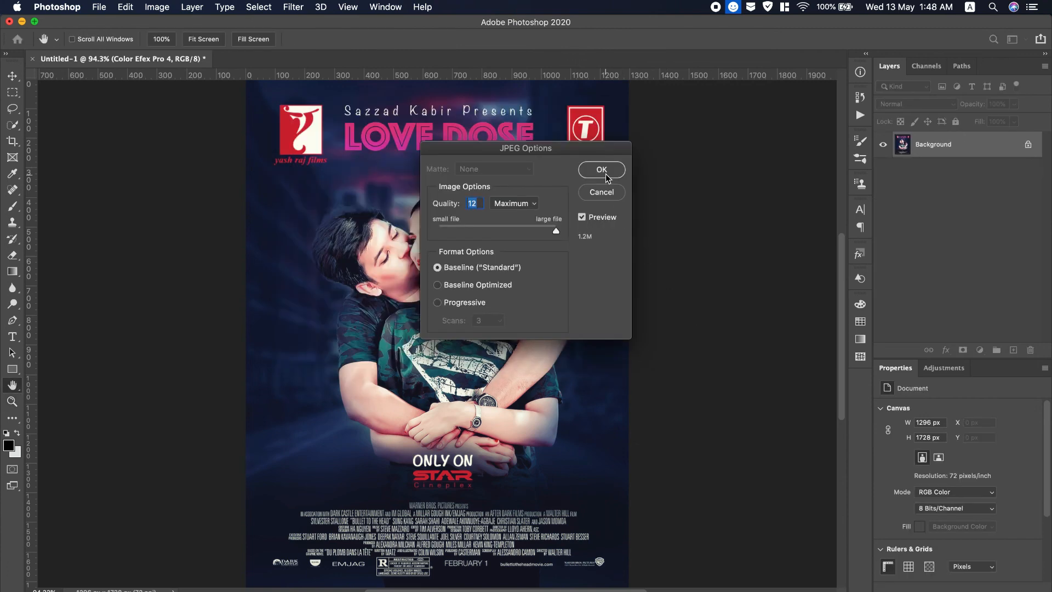
pyautogui.click(601, 169)
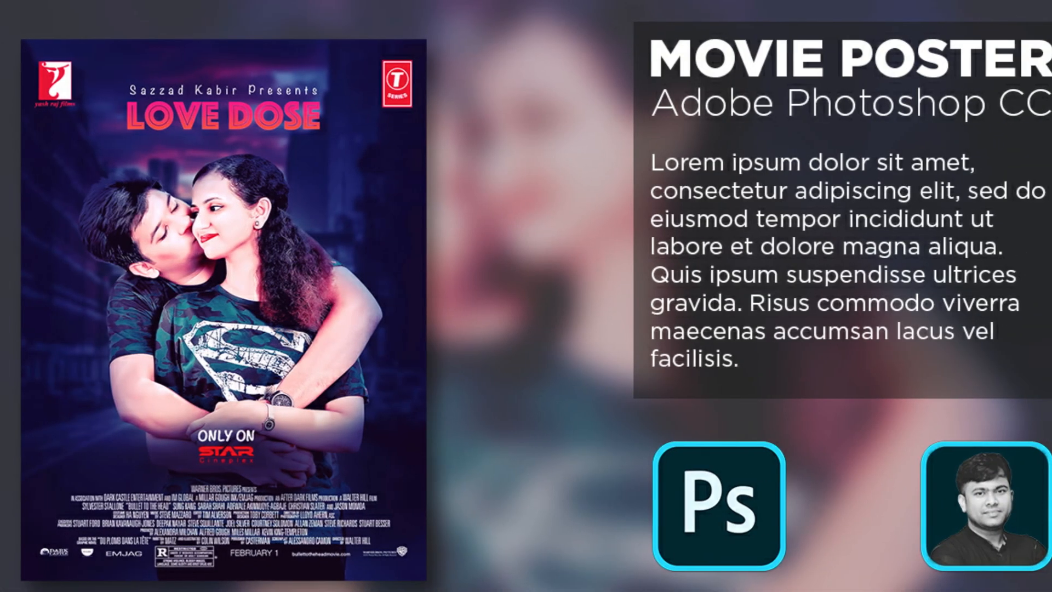